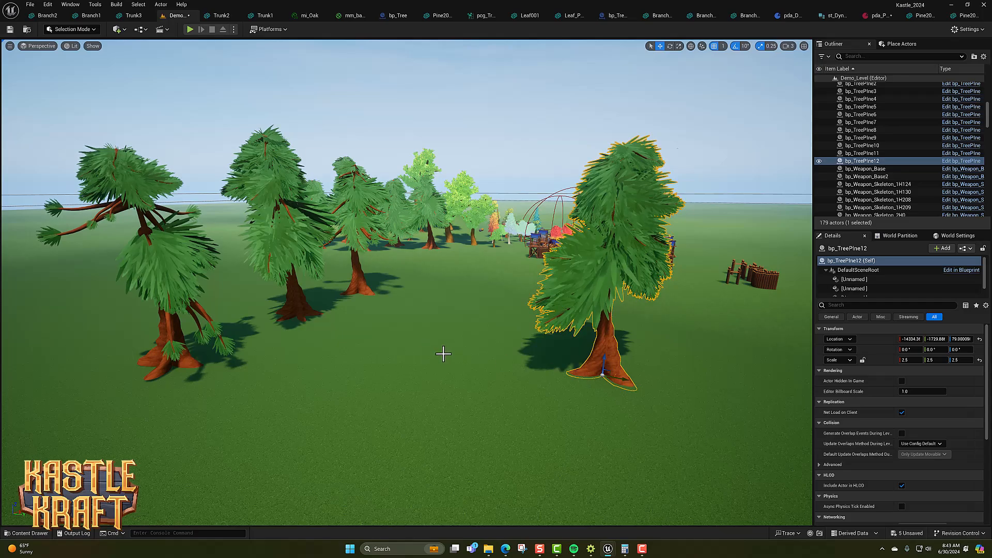
Switch to the web browser and show the reference videos on modular PCG trees and PCG loops, then return to the demo level
left_click(506, 549)
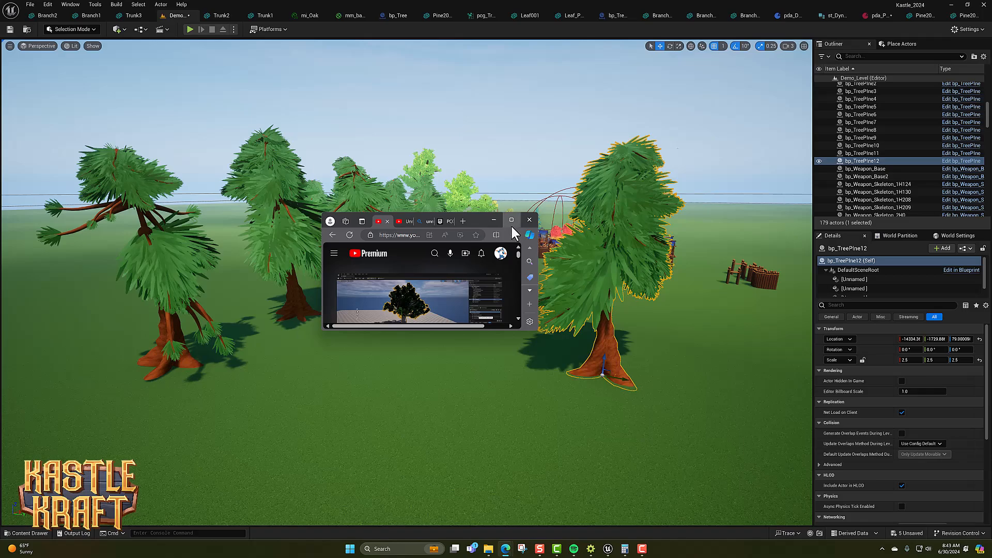
left_click(512, 222)
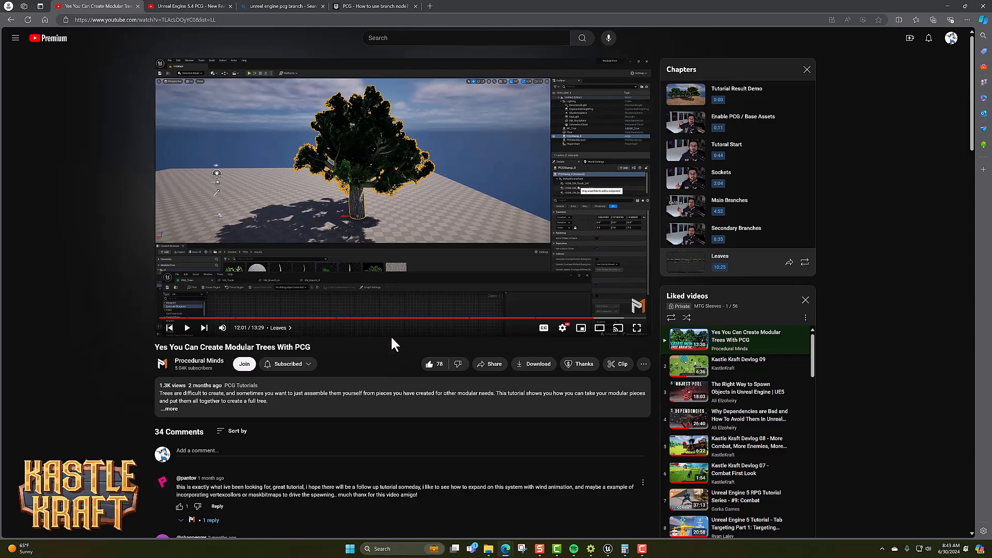
left_click(180, 7)
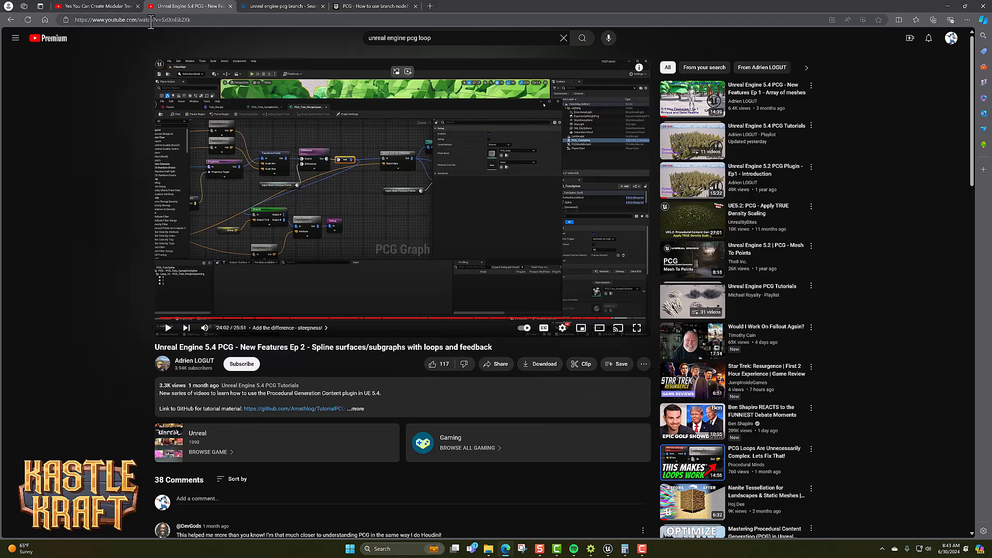
left_click(107, 8)
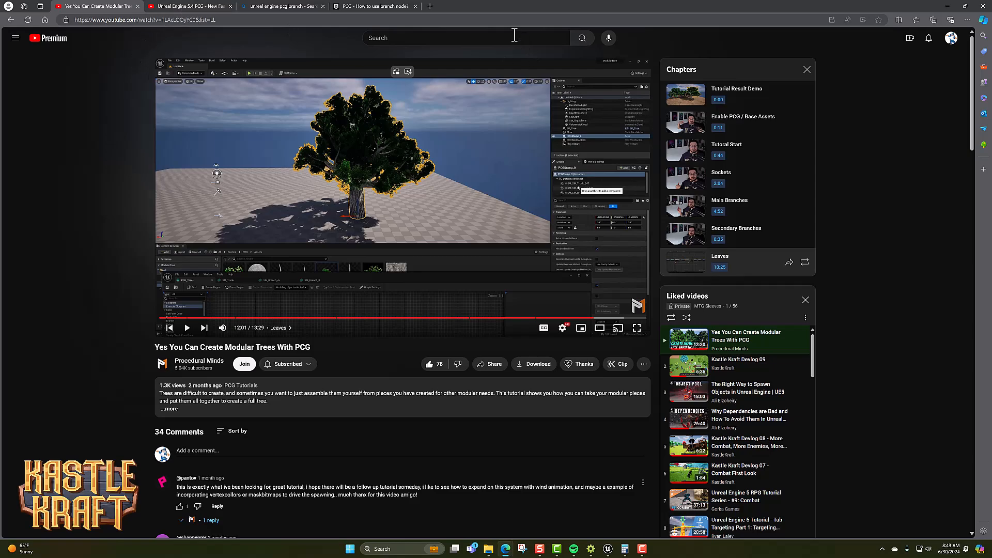
left_click_drag(541, 4, 0, 204)
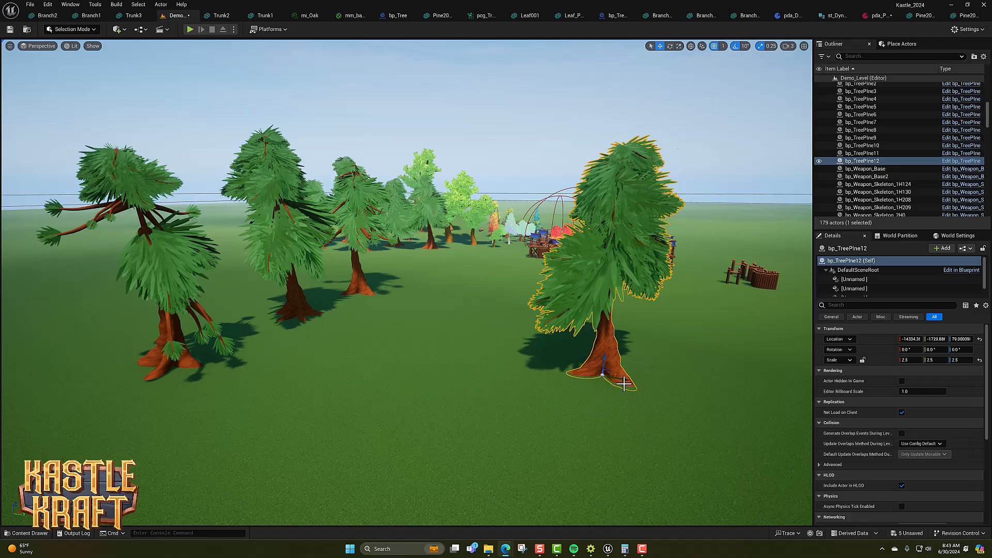
Move the bp_TreePine12 actor back and forth along its Y axis to regenerate it, leaving it at about Y -1711
left_click_drag(625, 381, 615, 378)
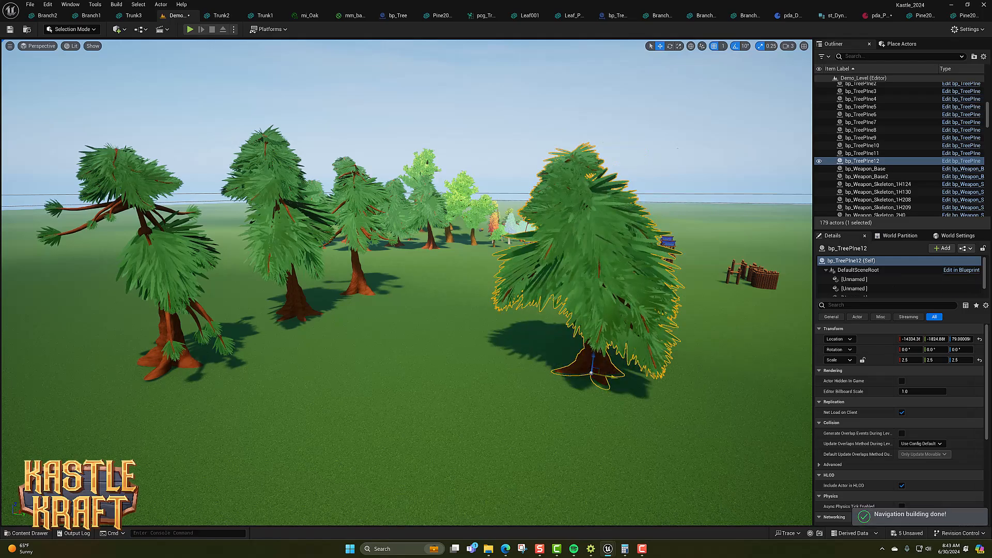
left_click_drag(627, 381, 642, 381)
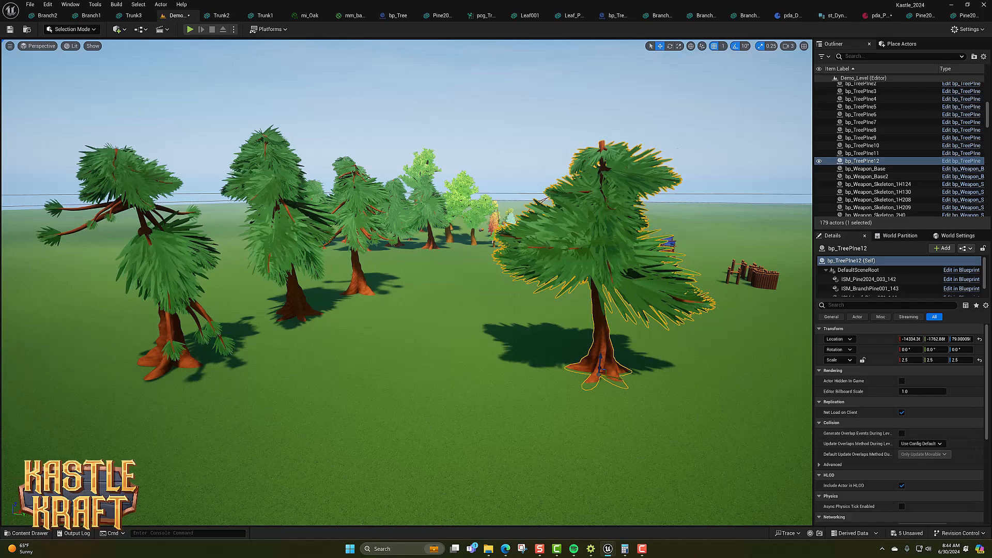
left_click_drag(603, 371, 646, 383)
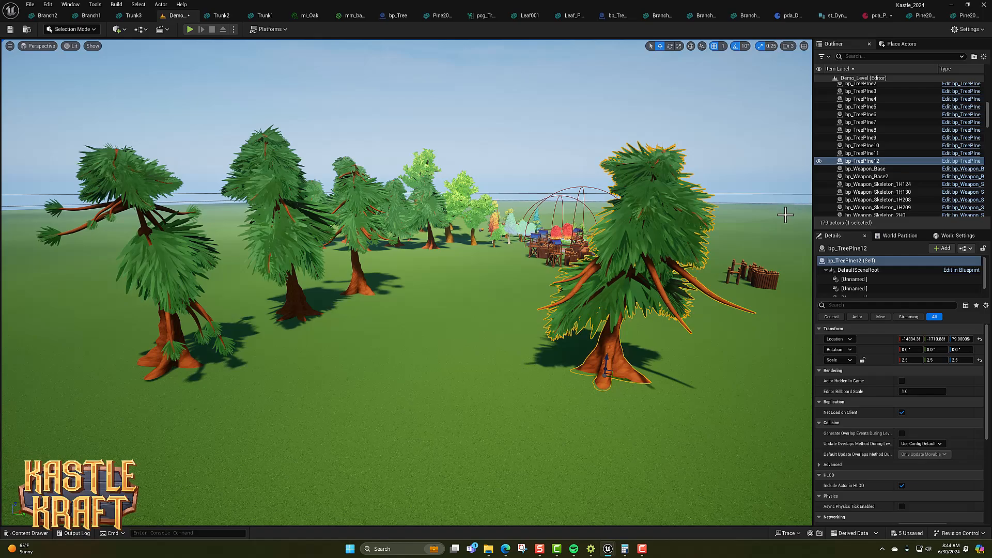
Examine the Pine2024_003 trunk mesh and its branch sockets in left and front views, and restore the perspective view
left_click(919, 16)
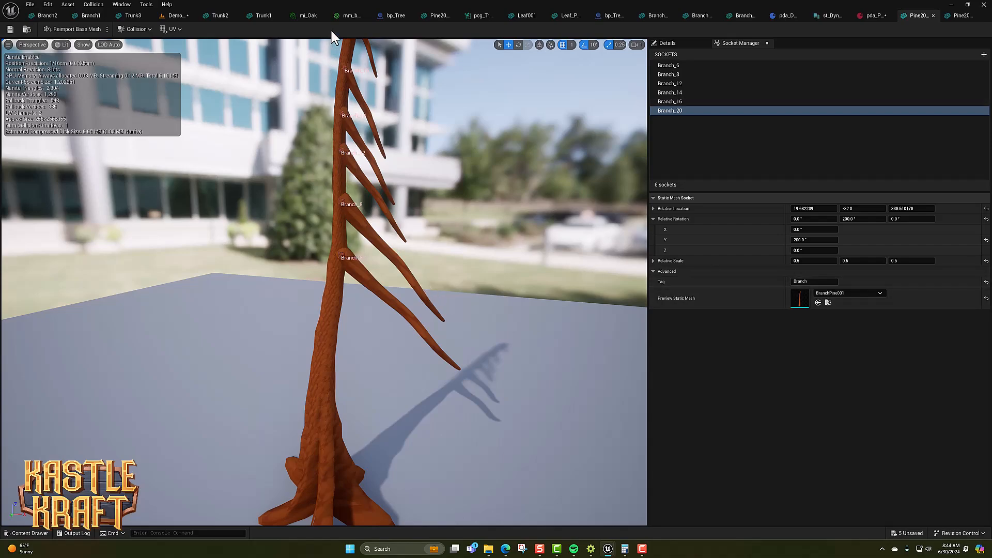
left_click(36, 44)
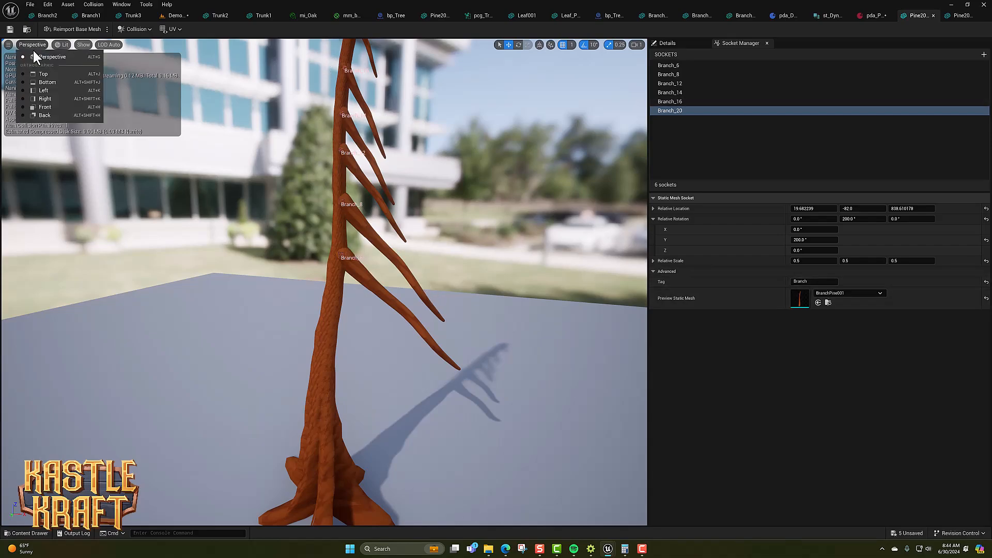
left_click(41, 92)
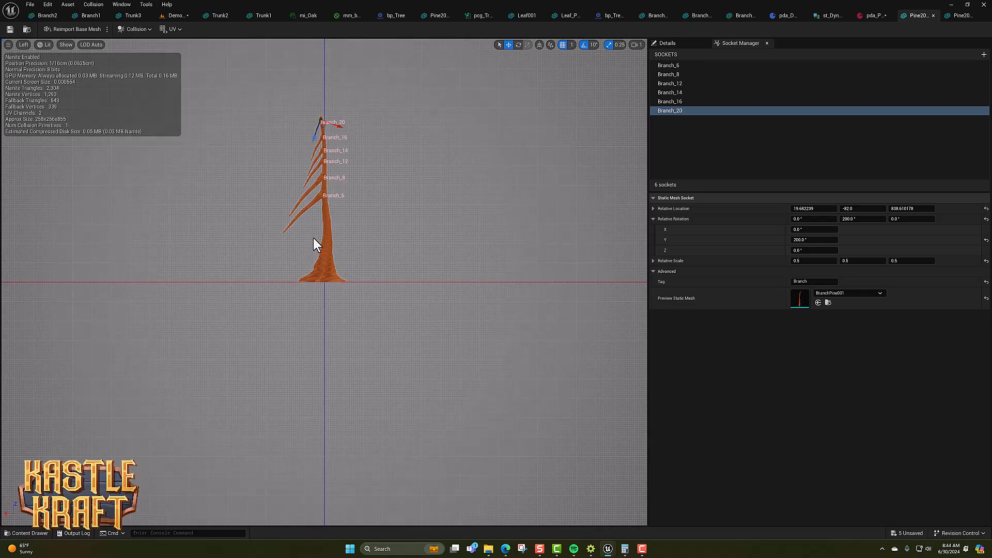
left_click(26, 44)
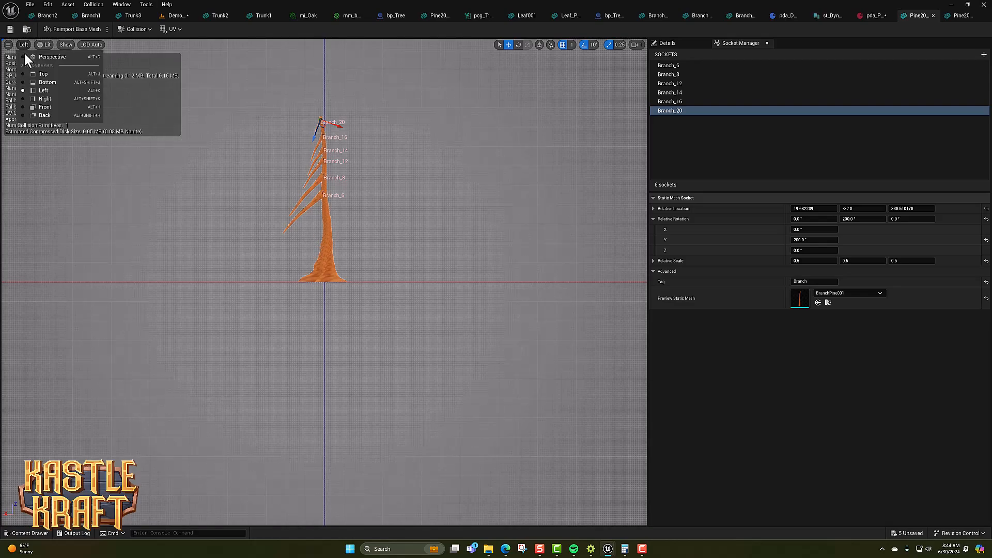
left_click(36, 106)
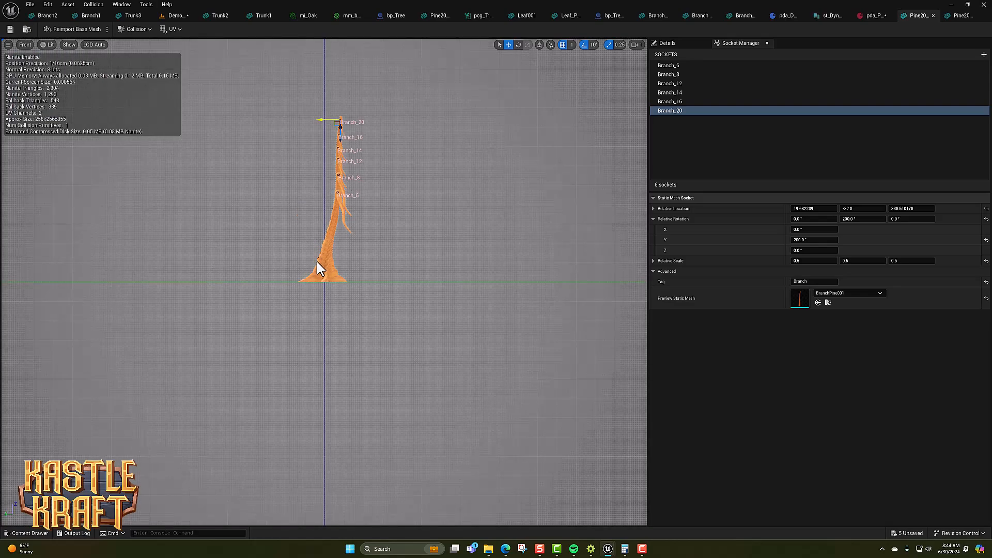
left_click(24, 46)
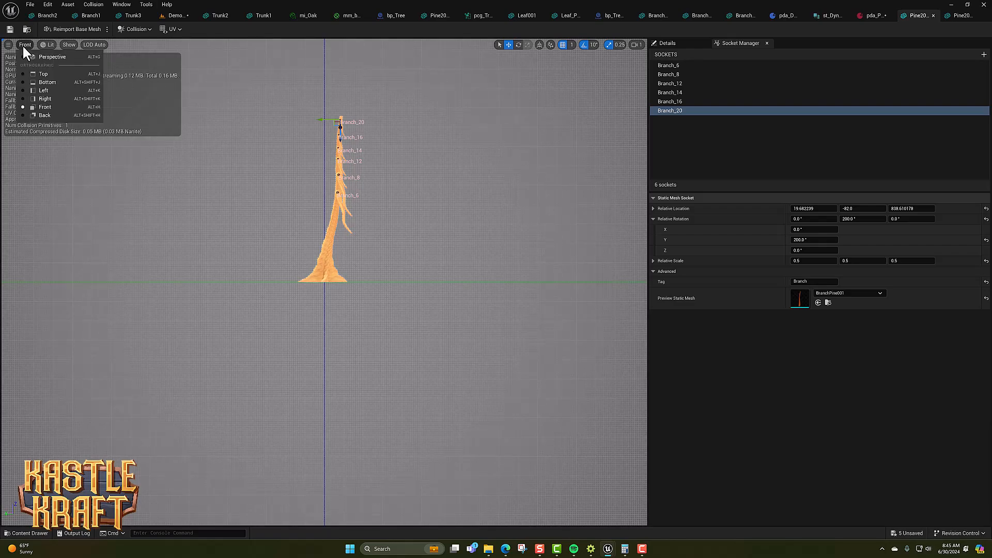
left_click(40, 57)
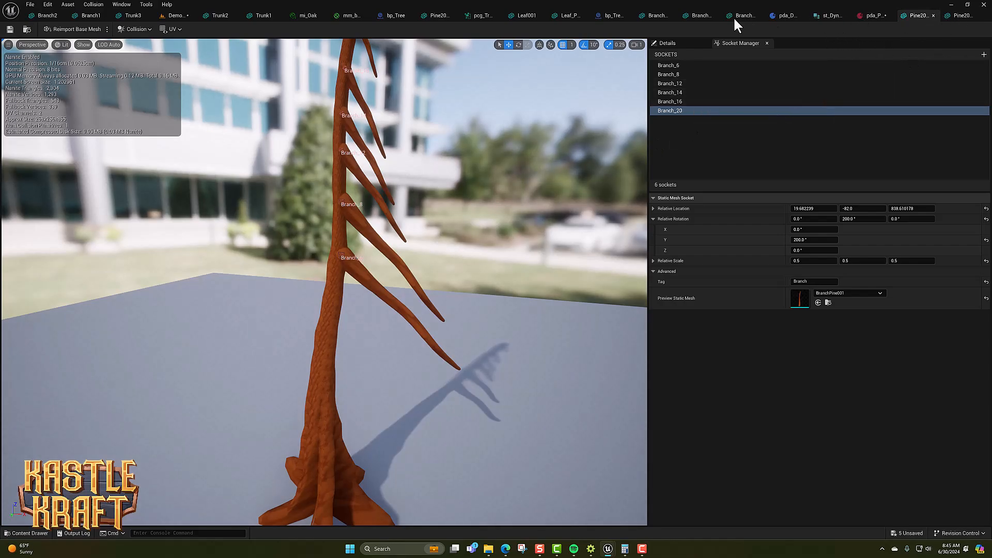
Compare the sockets on the pine trunk and the BranchPine mesh variants, and inspect the pine leaf mesh they use
left_click(654, 17)
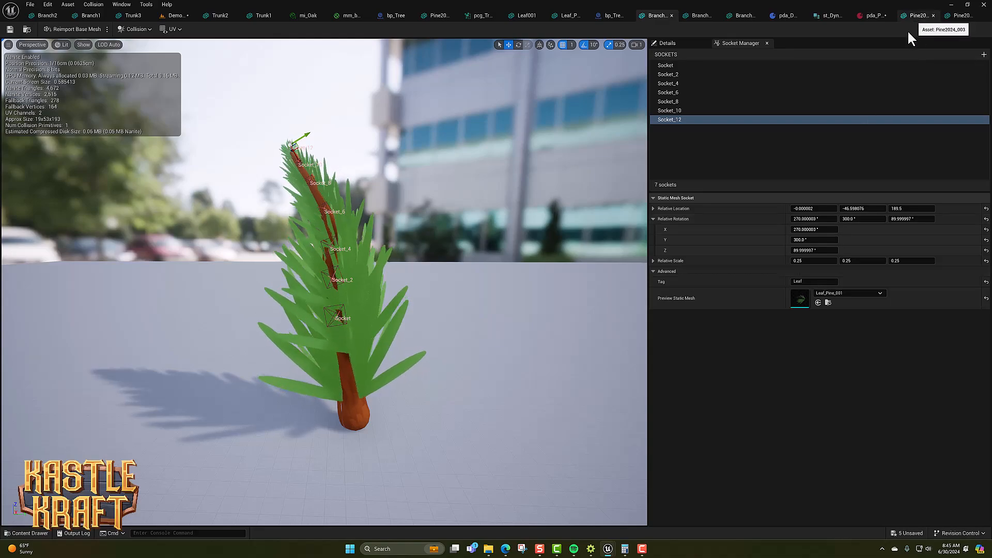
left_click(961, 15)
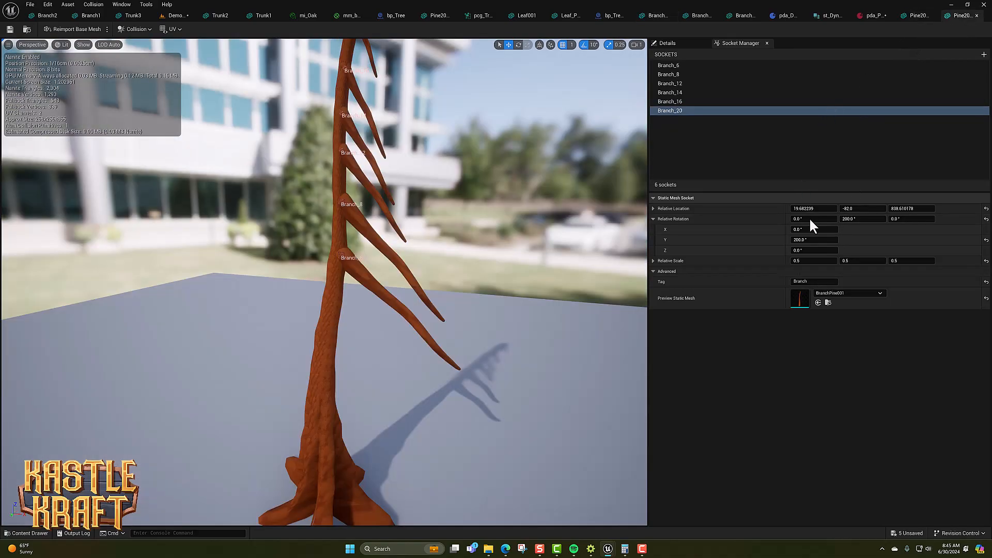
left_click(738, 15)
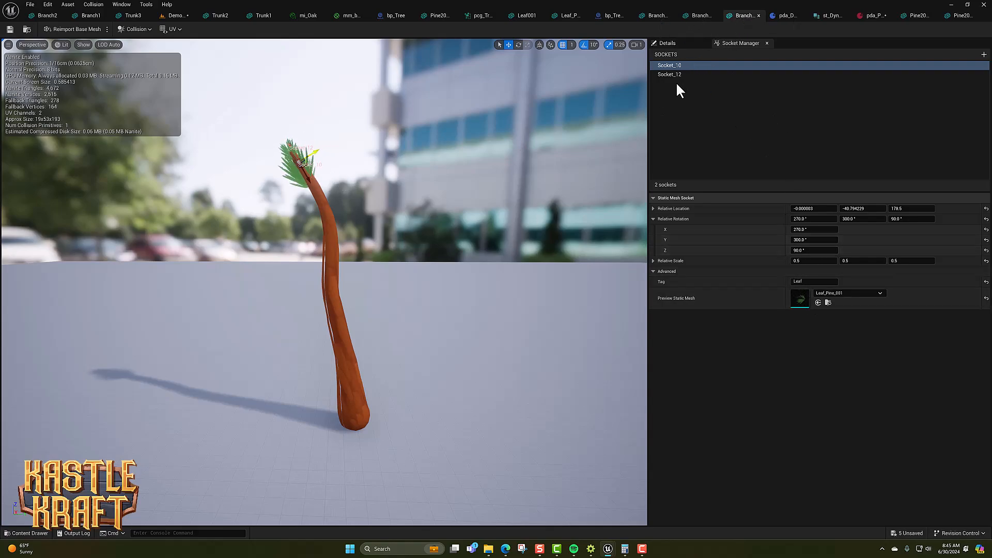
left_click_drag(694, 17, 615, 24)
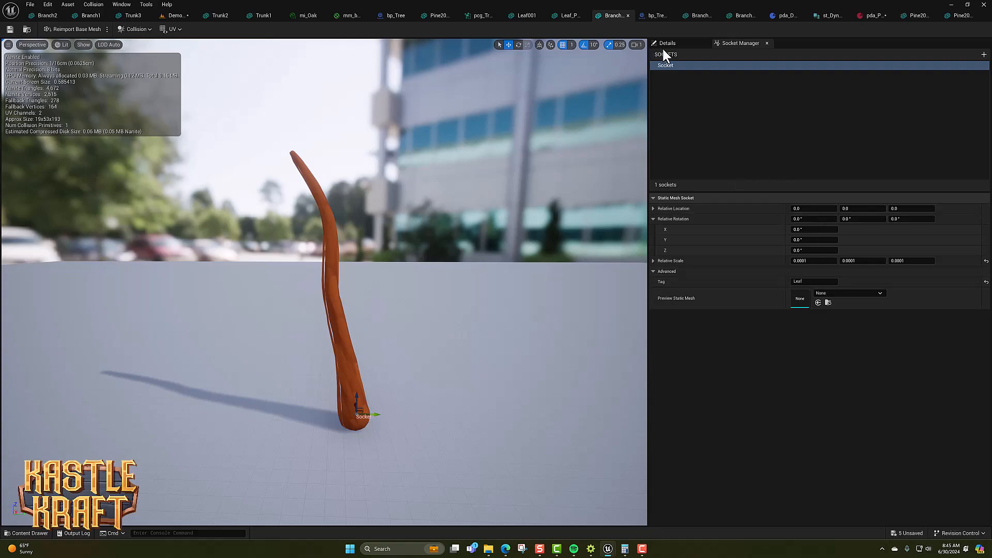
left_click(700, 17)
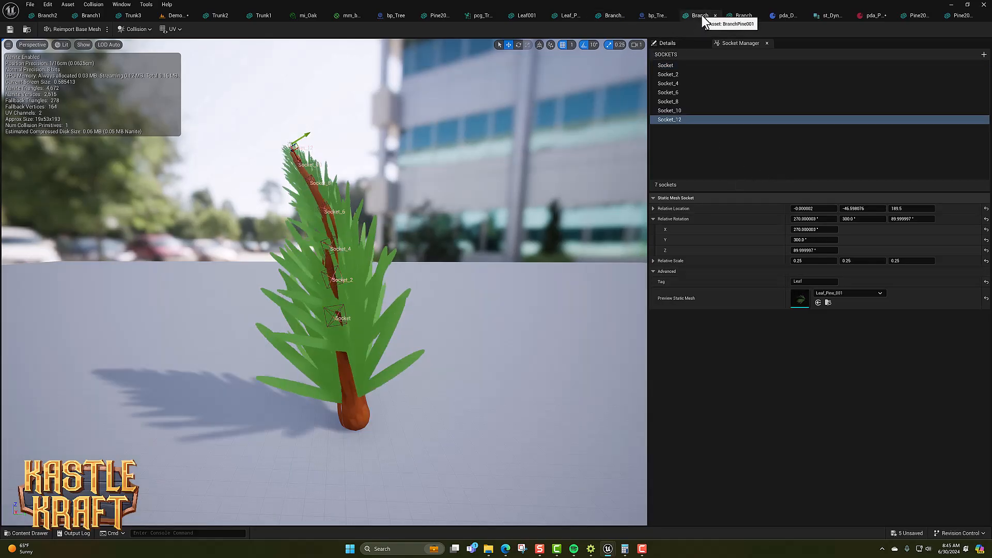
left_click(737, 17)
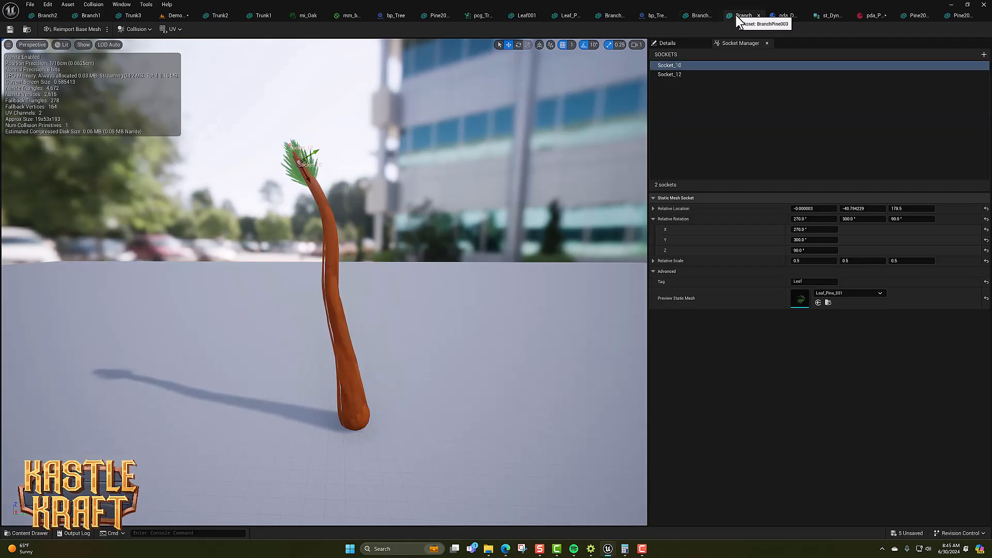
left_click(615, 15)
left_click(568, 16)
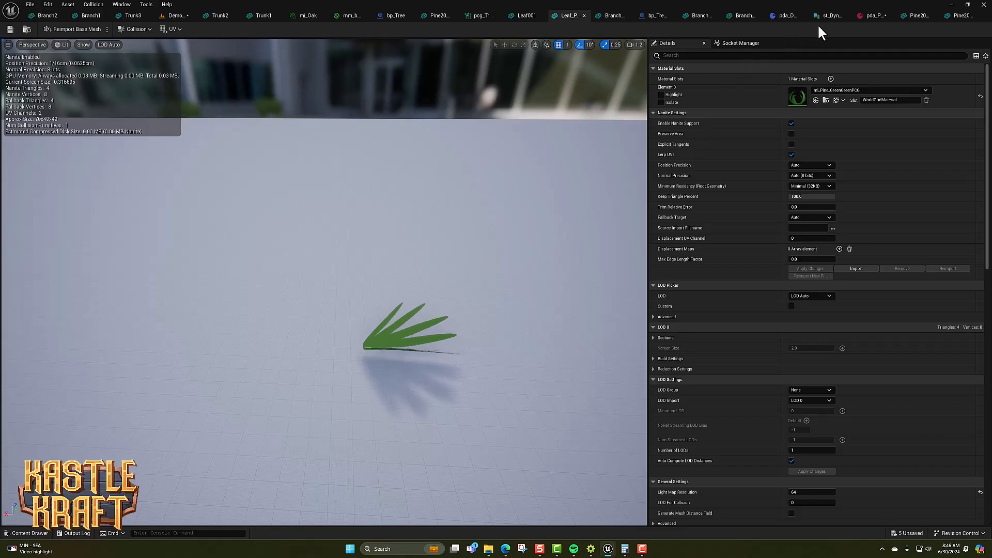
Review the pda_DynamicMeshes data asset class and the branch data asset with its mesh entries and weights
left_click(791, 16)
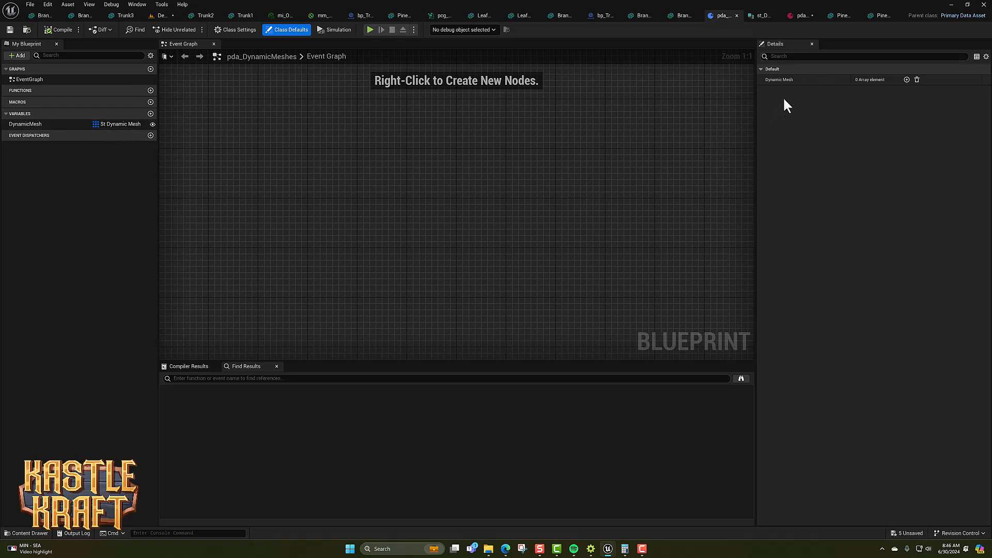
left_click(802, 17)
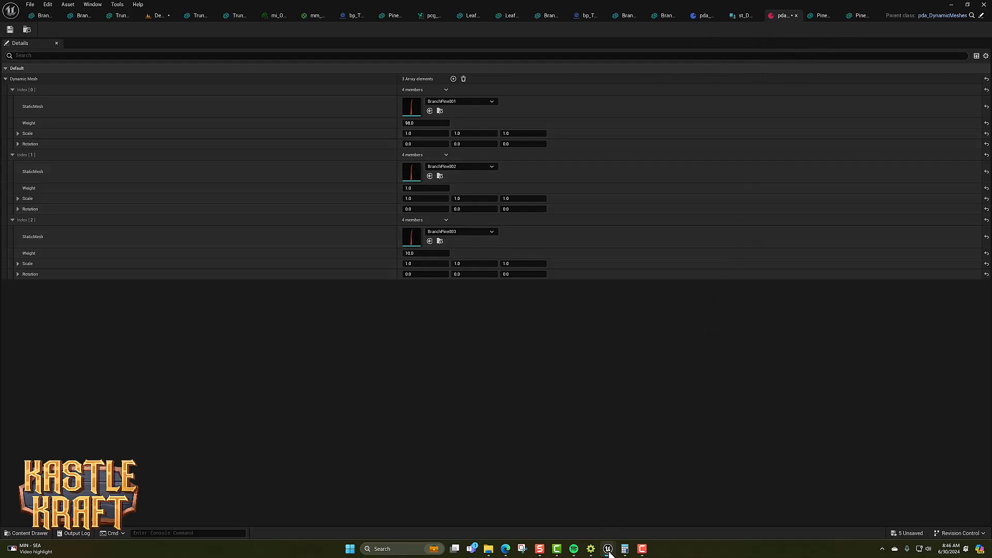
Open the pcg_Tree_Pine graph and examine the Mesh Entries of the trunk's Static Mesh Spawner at the start of the node chain
mouse_move(609, 552)
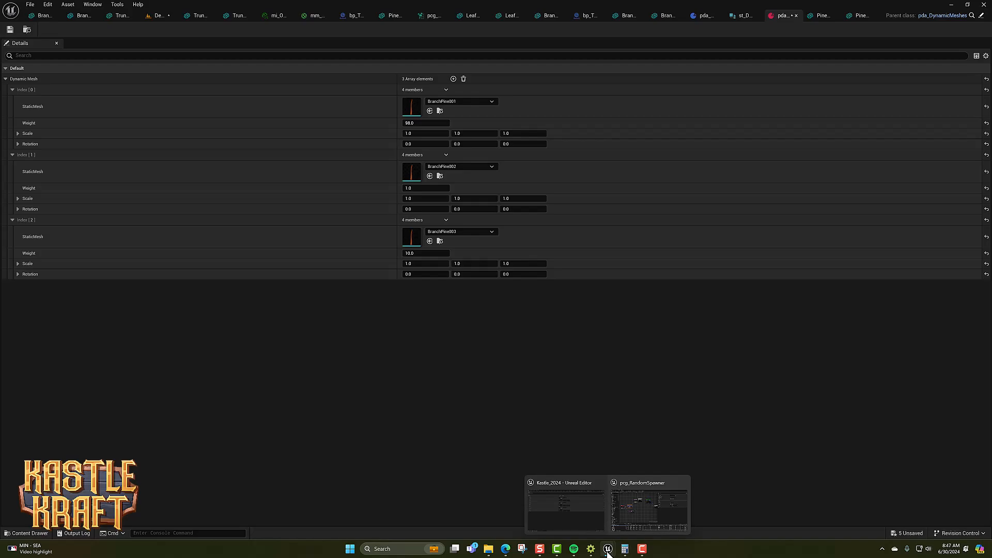
left_click(633, 516)
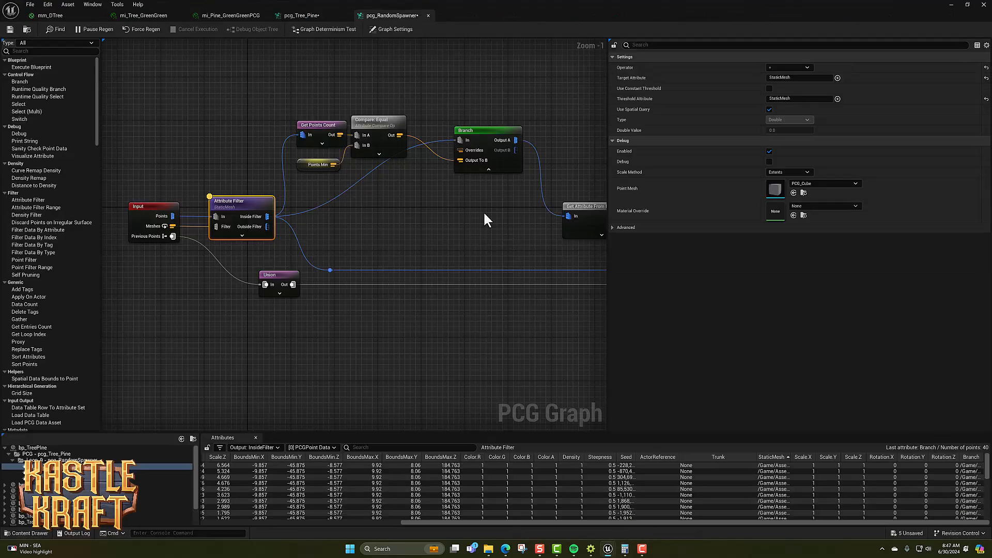
left_click(301, 16)
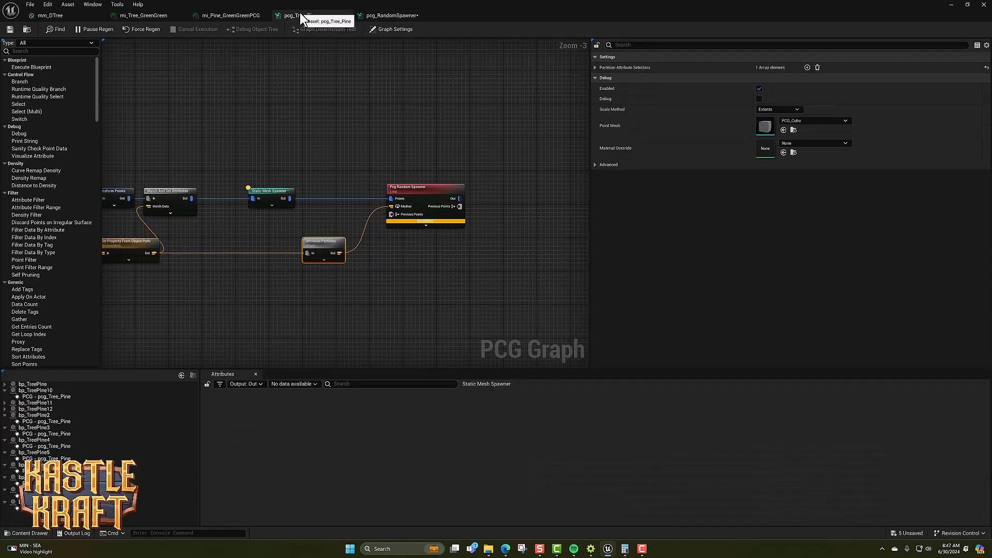
right_click_drag(327, 297, 616, 288)
right_click_drag(224, 274, 491, 272)
mouse_move(336, 277)
right_mouse_down()
mouse_move(355, 273)
mouse_move(337, 253)
mouse_move(333, 261)
right_mouse_up()
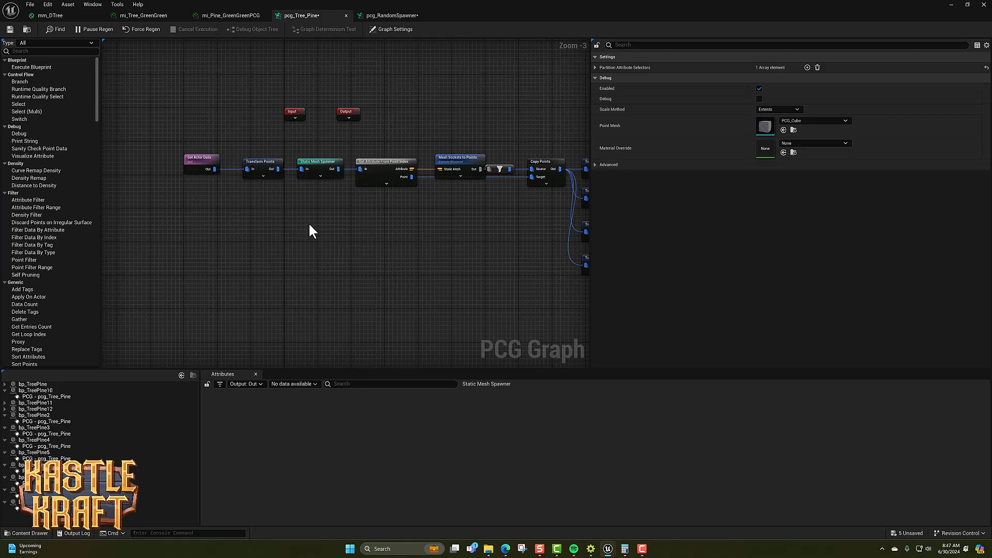
left_click(316, 163)
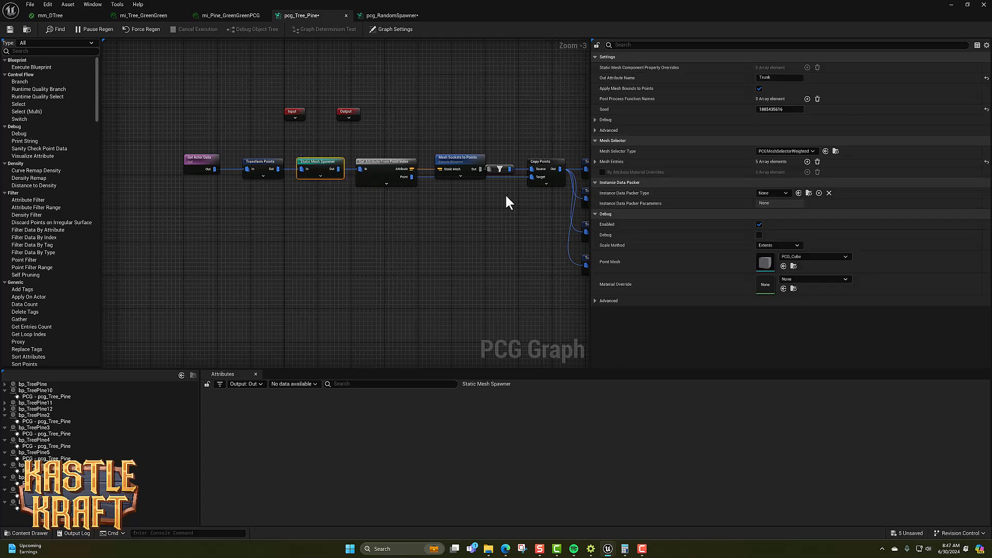
left_click(595, 161)
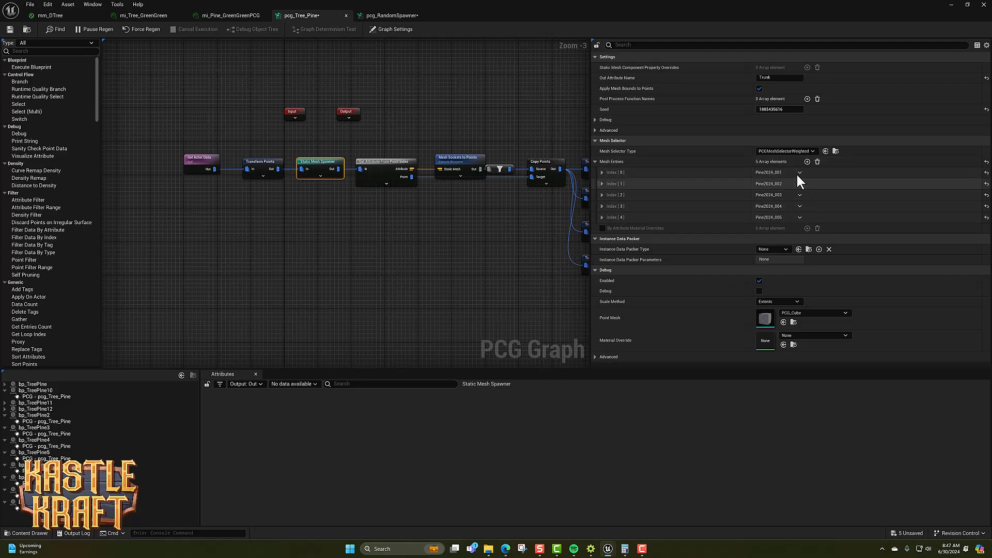
left_click(595, 161)
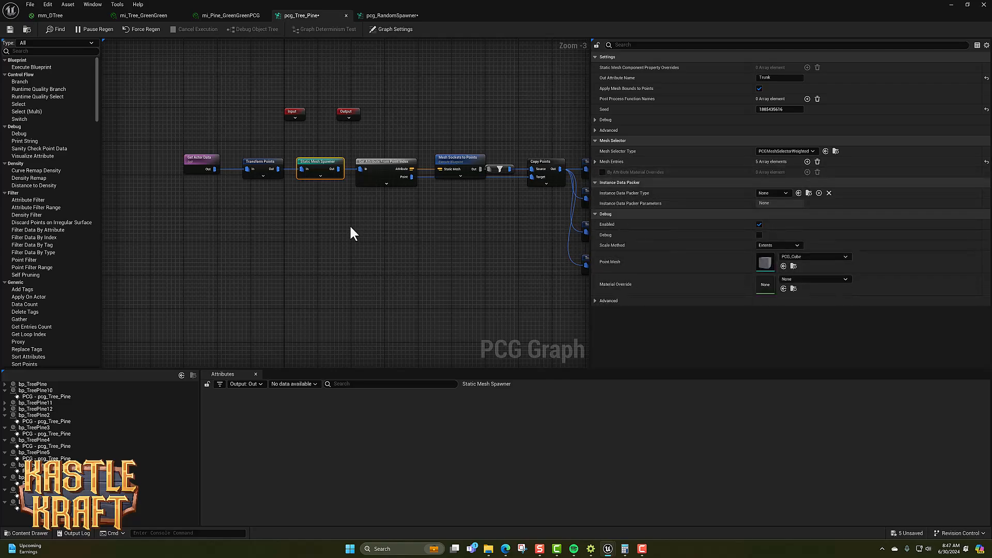
Inspect the Get Attribute From Point Index and Mesh Sockets to Points nodes, and go back to the branch data asset
left_click(380, 166)
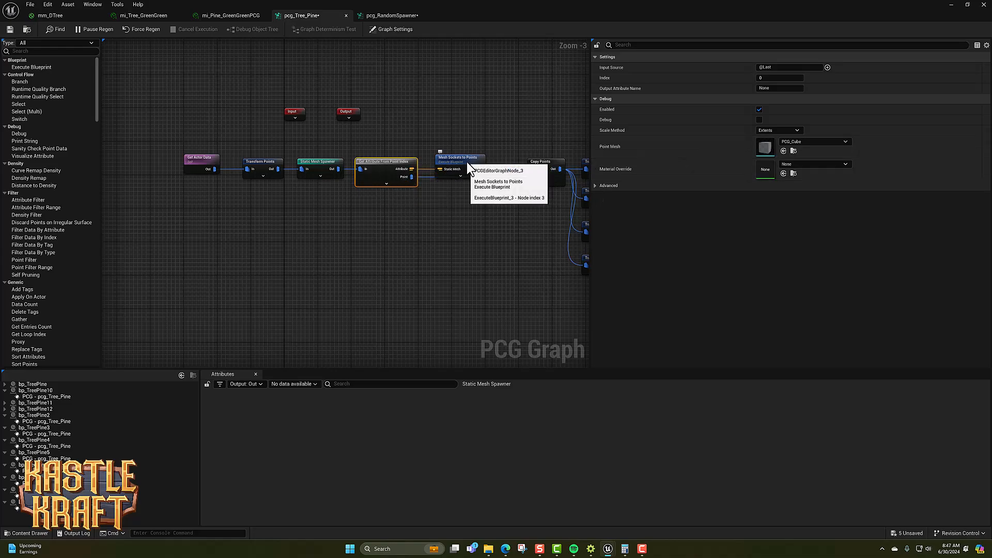
left_click(452, 160)
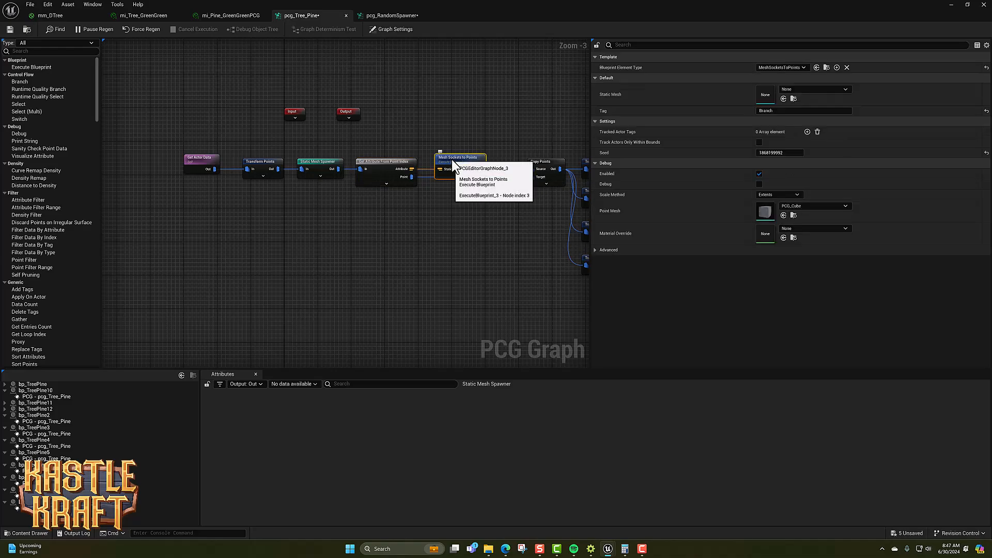
right_click_drag(473, 248, 302, 249)
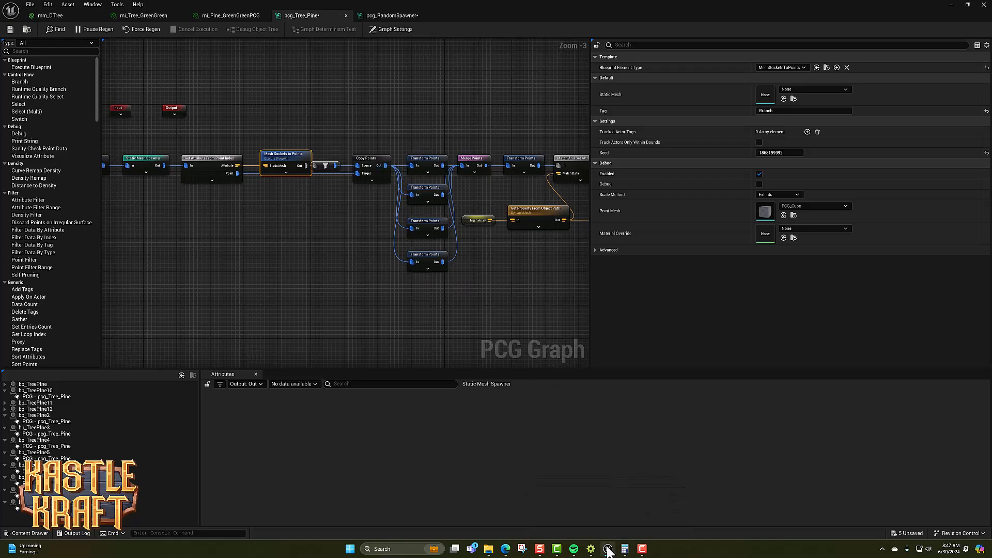
mouse_move(609, 548)
left_click(952, 4)
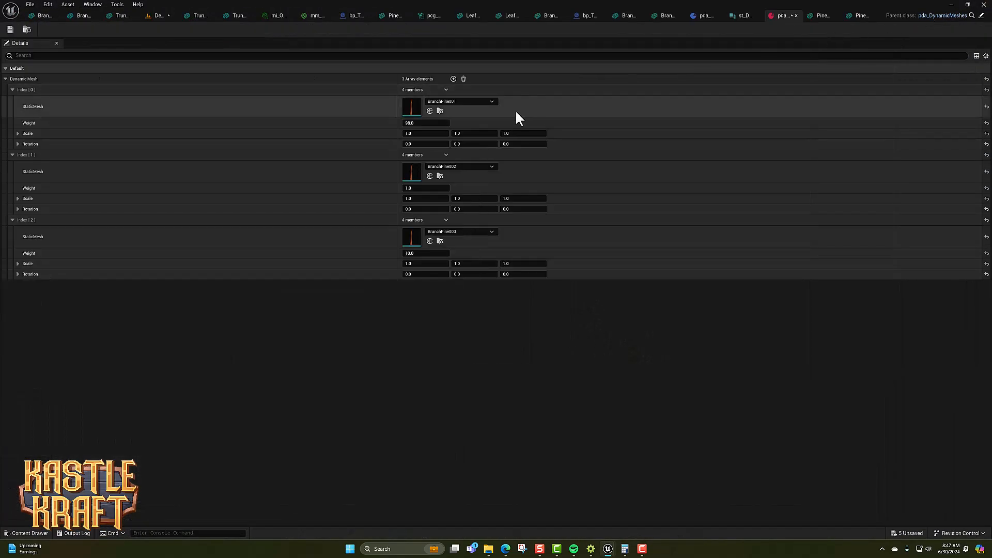
Compare the trunk mesh's branch sockets with the settings of the Transform Points nodes before and after Merge Points in pcg_Tree_Pine
left_click(856, 17)
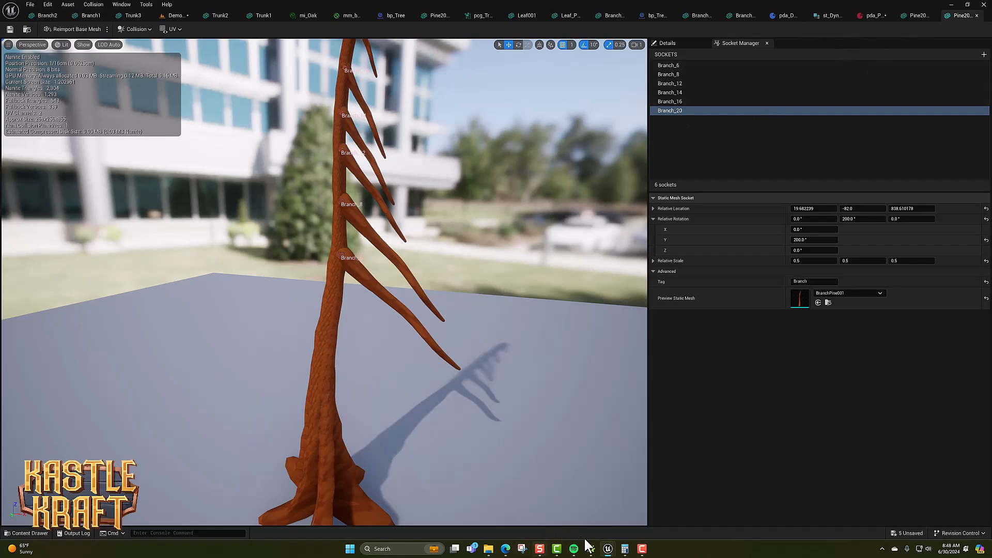
mouse_move(608, 549)
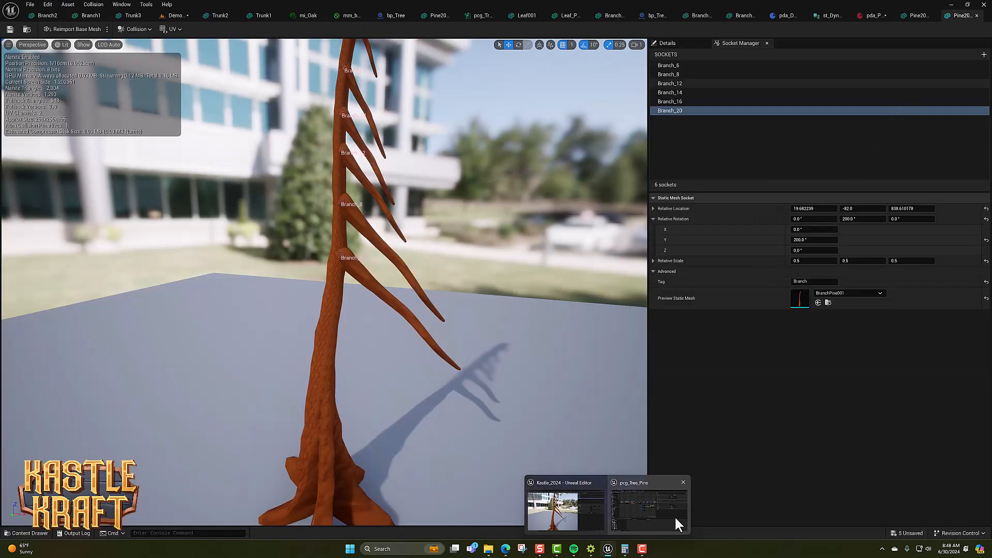
left_click(656, 514)
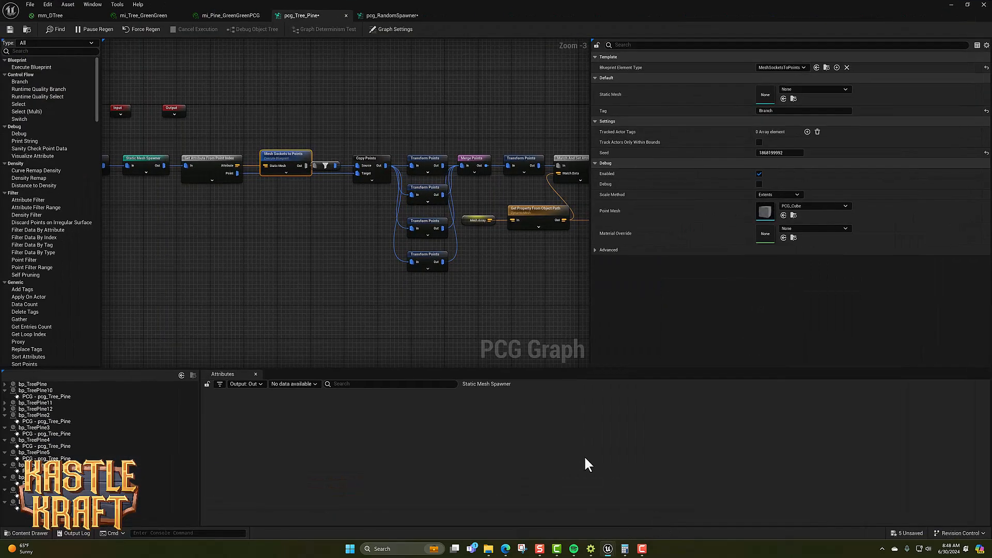
left_click(428, 159)
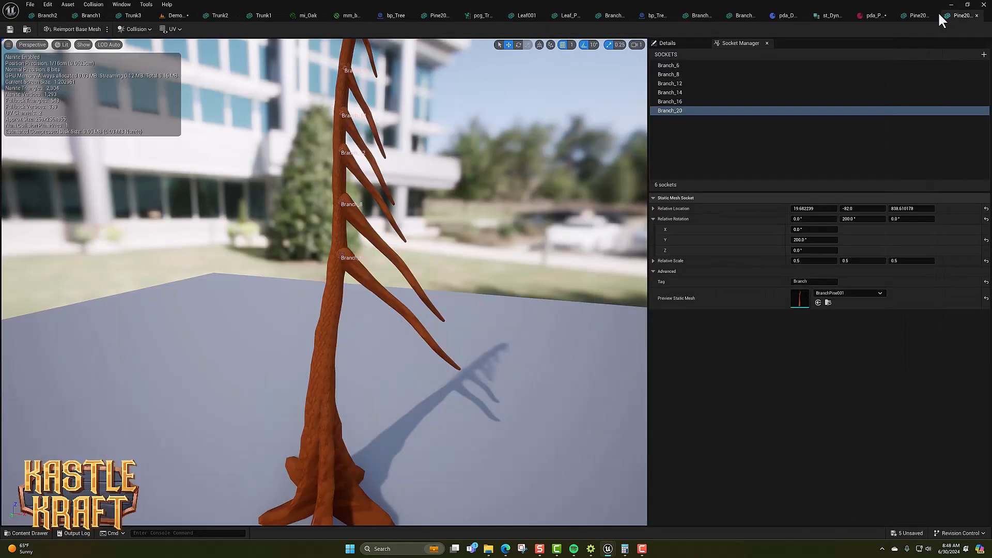
left_click(951, 4)
mouse_move(609, 548)
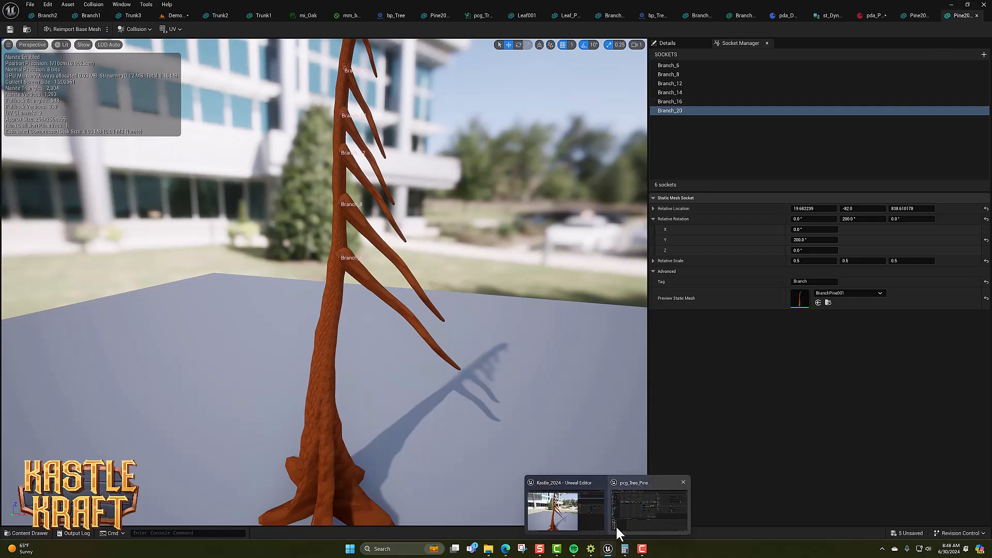
left_click(624, 527)
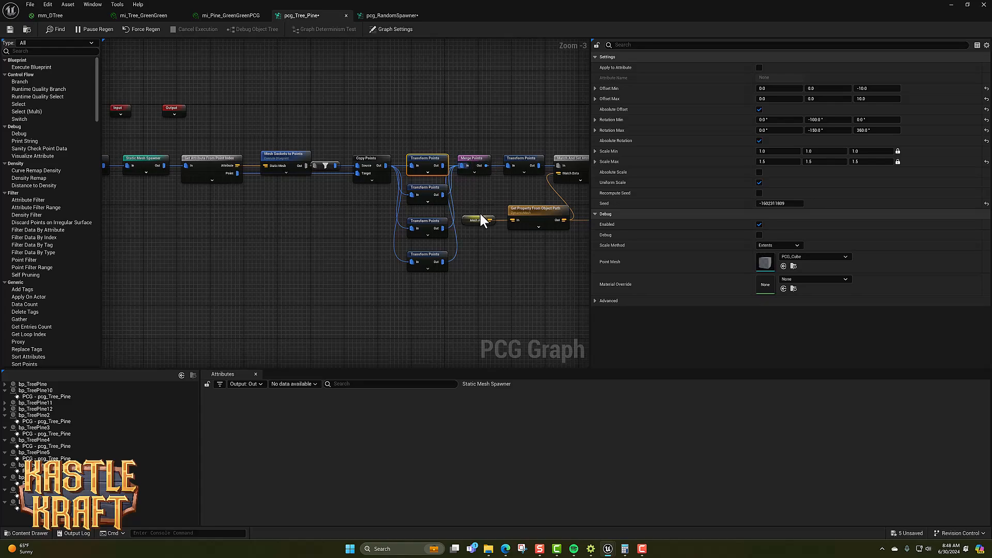
right_click_drag(399, 290, 286, 297)
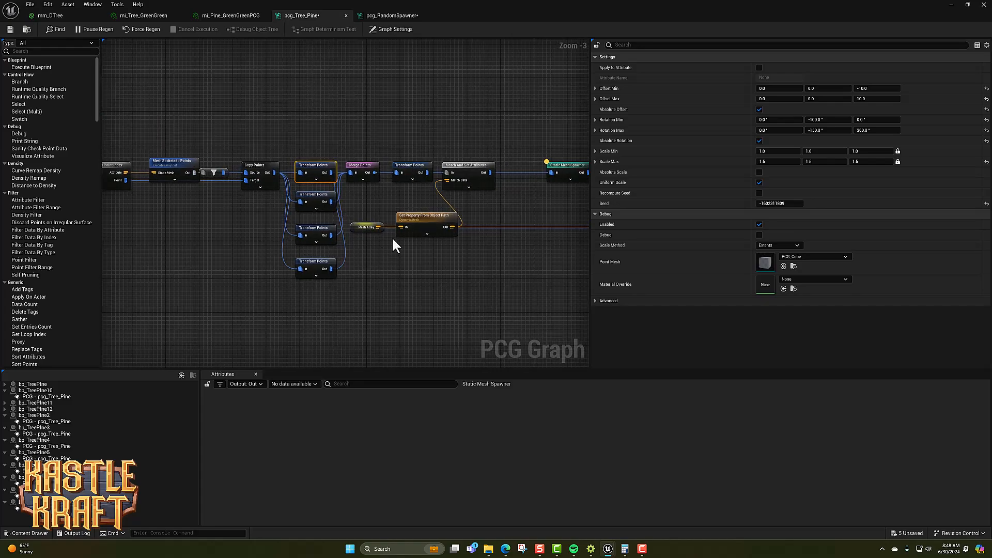
left_click(408, 166)
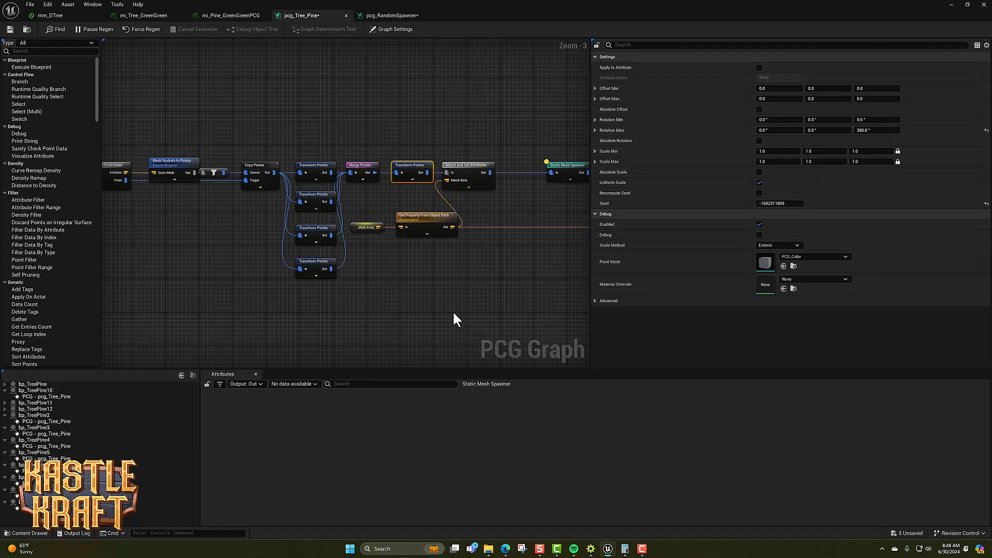
Examine the Mesh Array parameter, Get Property From Object Path, Match And Set Attributes, and the Static Mesh Spawner that follows them
right_click_drag(478, 275, 287, 285)
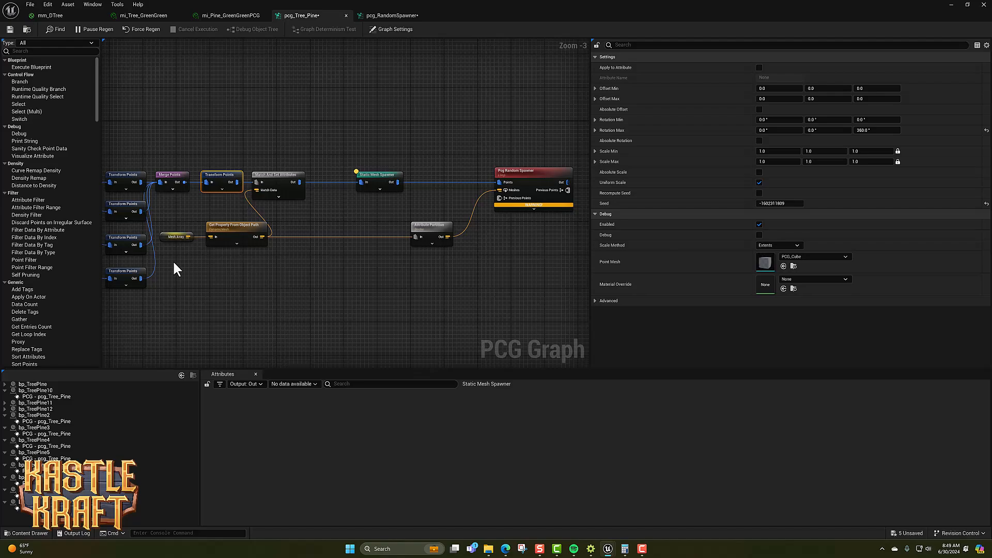
left_click(171, 237)
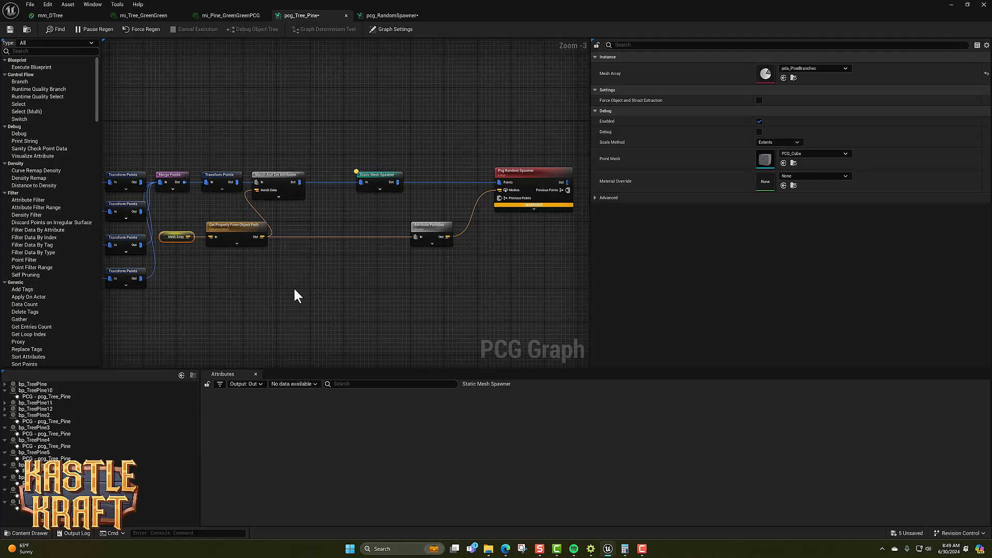
left_click(298, 304)
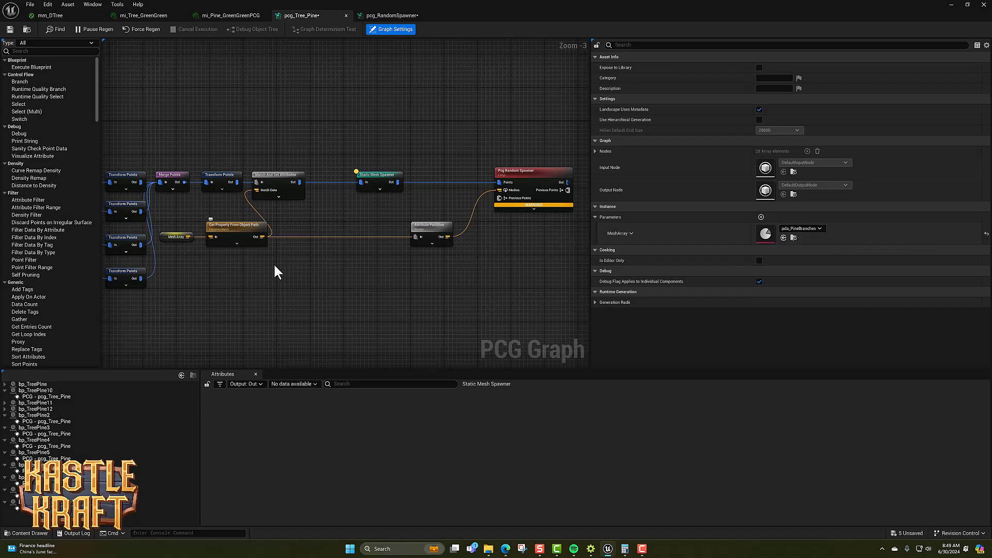
left_click(239, 236)
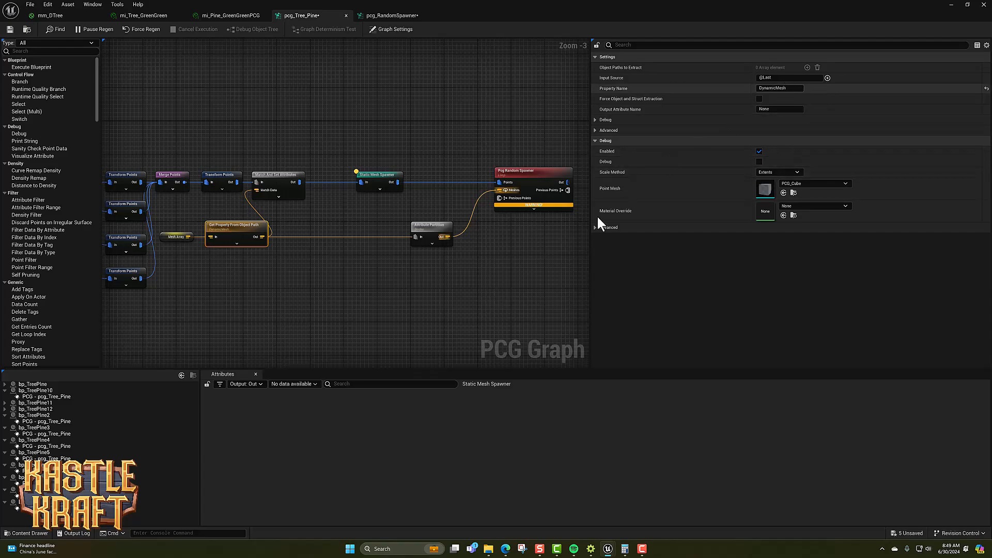
left_click(277, 181)
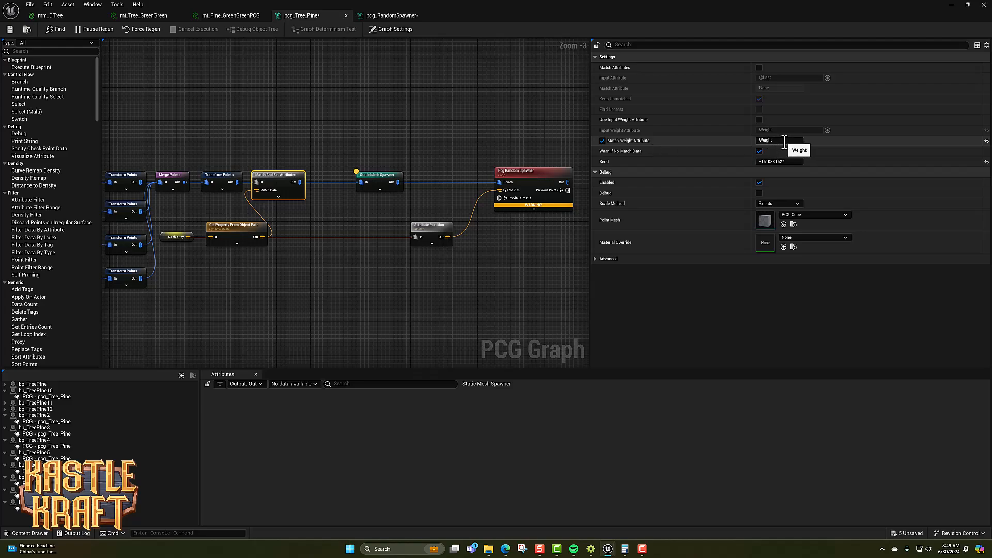
left_click(381, 185)
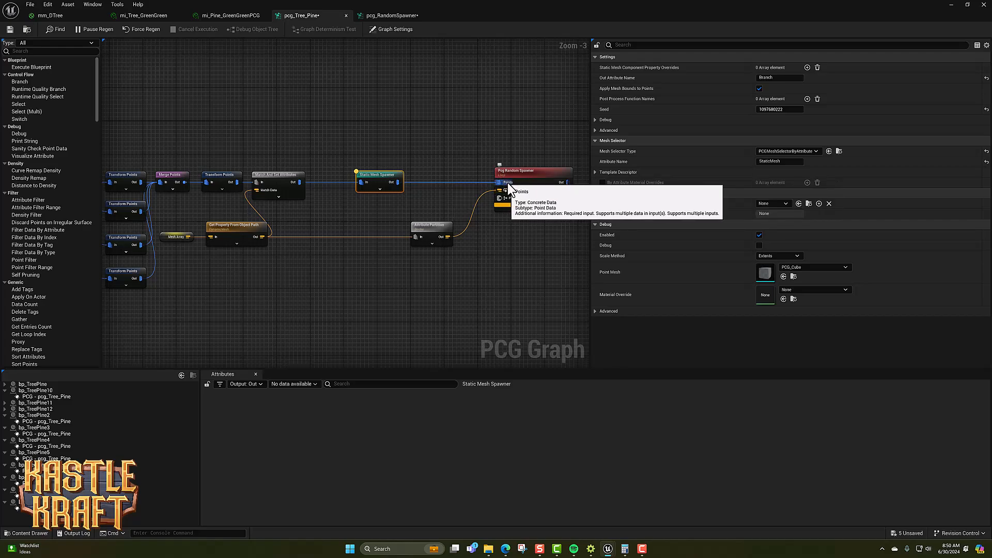
Open the pcg_RandomSpawner graph and review the full StaticMesh paths in the Attribute Filter's InsideFilter point data
left_click(391, 15)
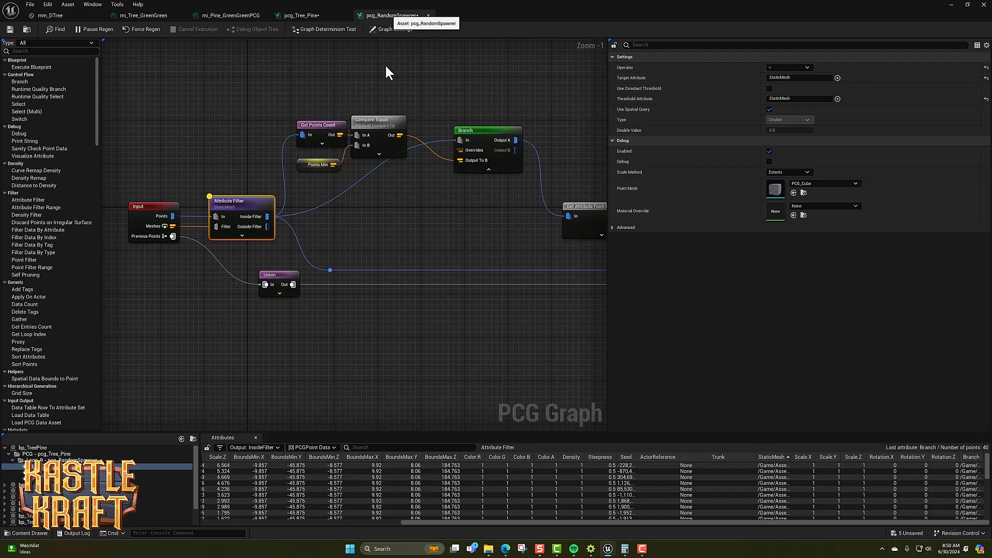
left_click(150, 212)
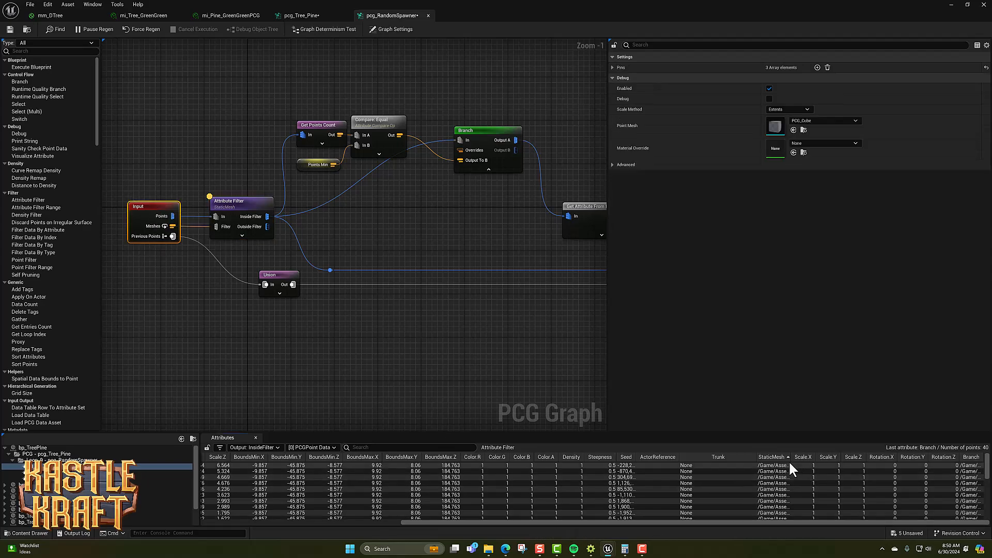
left_click_drag(789, 459, 952, 459)
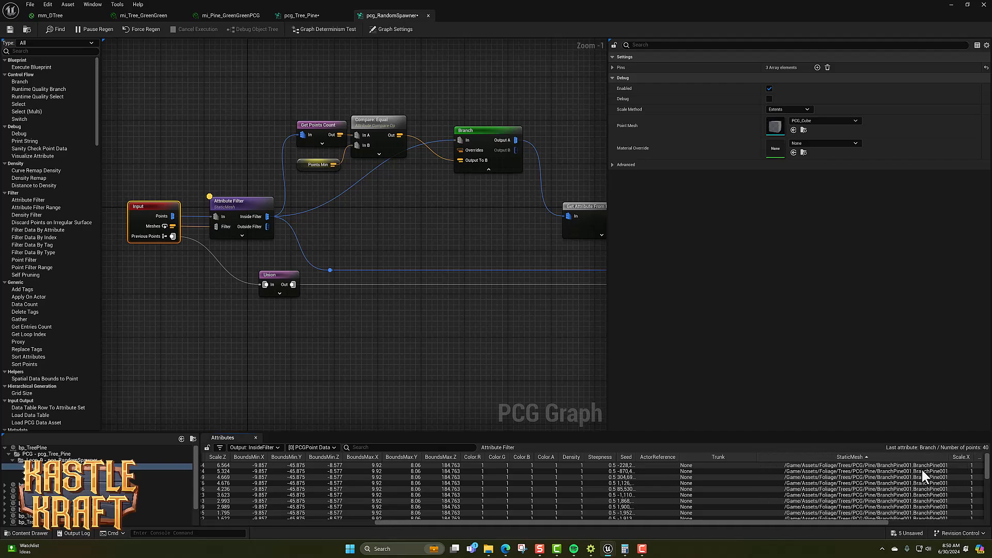
scroll(901, 484, "down", 8)
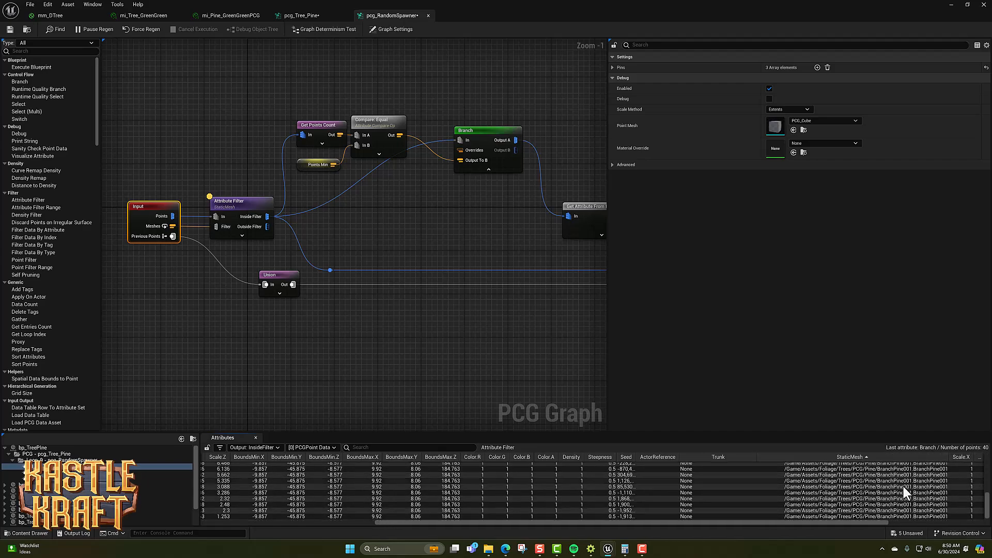
scroll(903, 484, "up", 8)
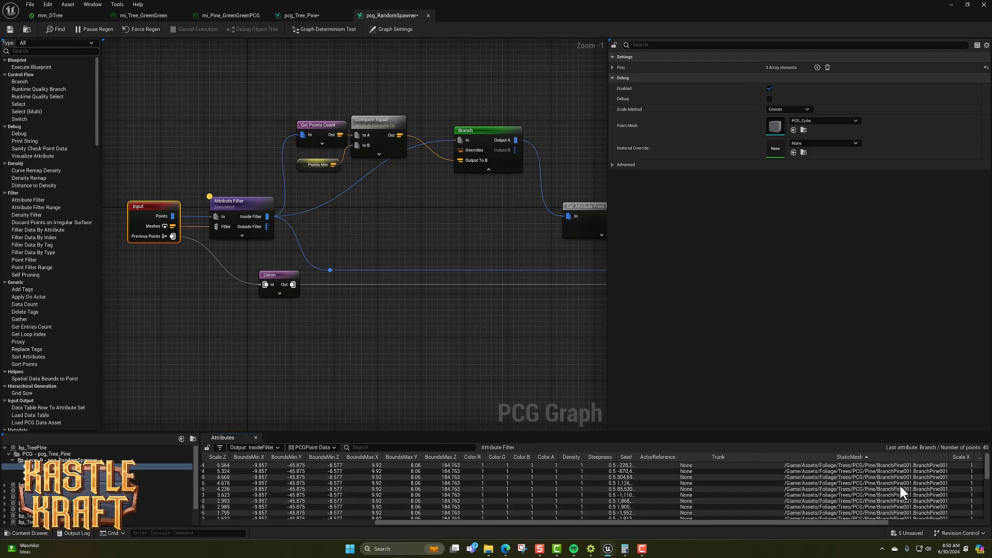
Turn on Inspect for the Input node and review the StaticMesh paths of its Points output
right_click(161, 212)
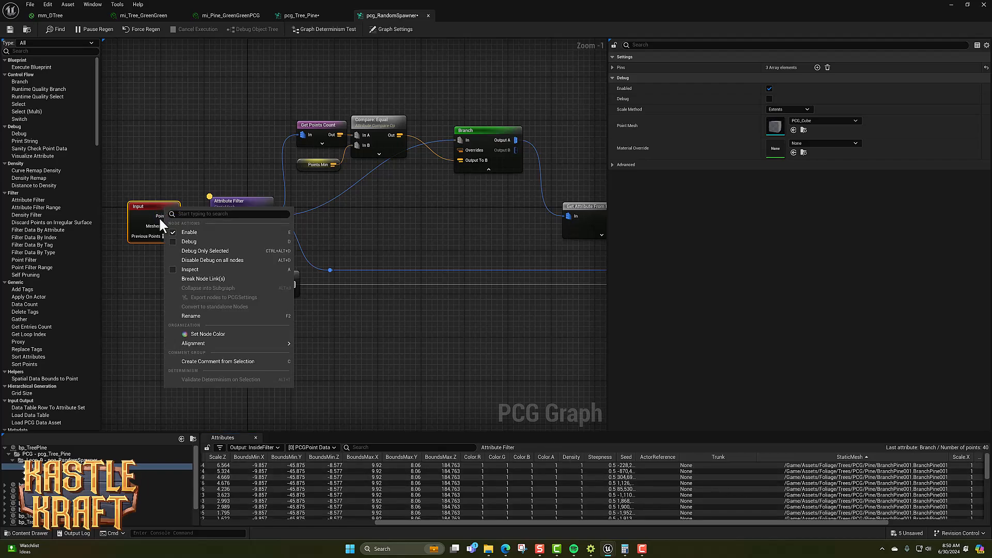
left_click(171, 269)
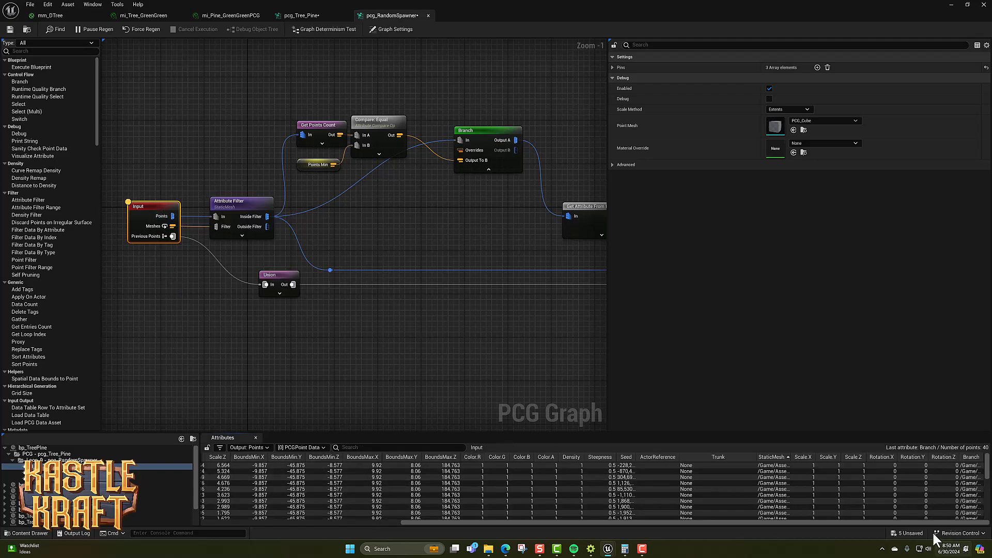
left_click_drag(792, 455, 897, 456)
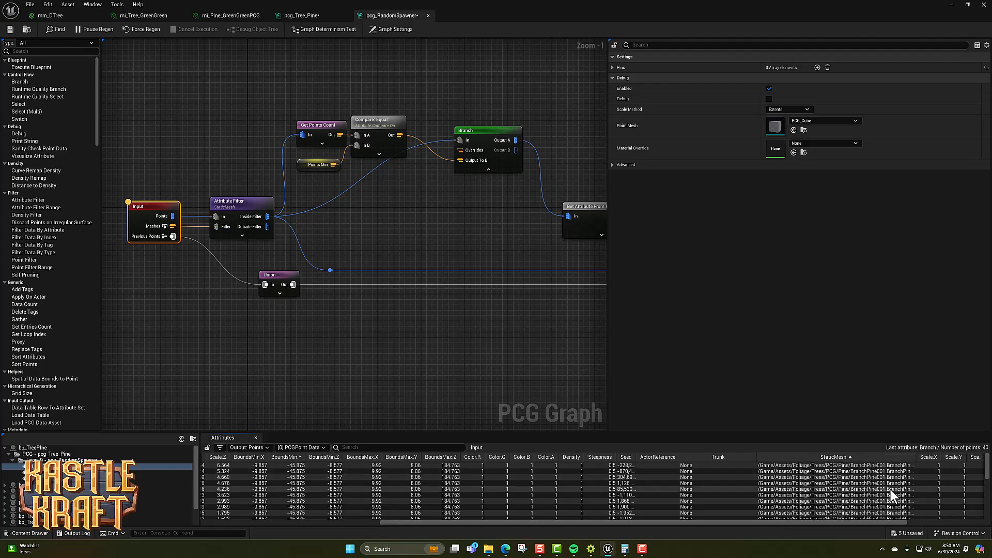
scroll(891, 489, "down", 4)
scroll(891, 489, "down", 3)
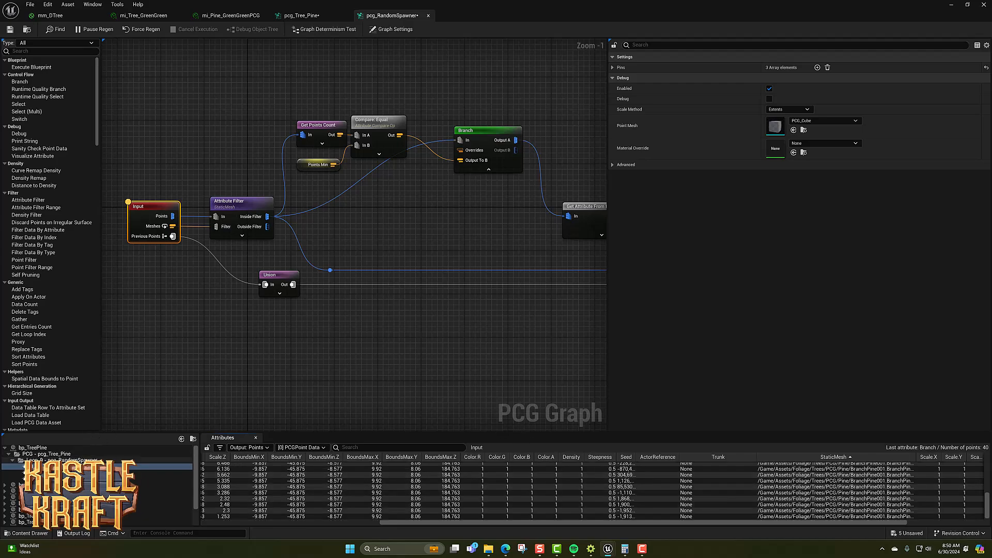
Try the debug entries under the first bp_TreePine actor and show the StaticMesh paths of the one with point data
left_click(70, 460)
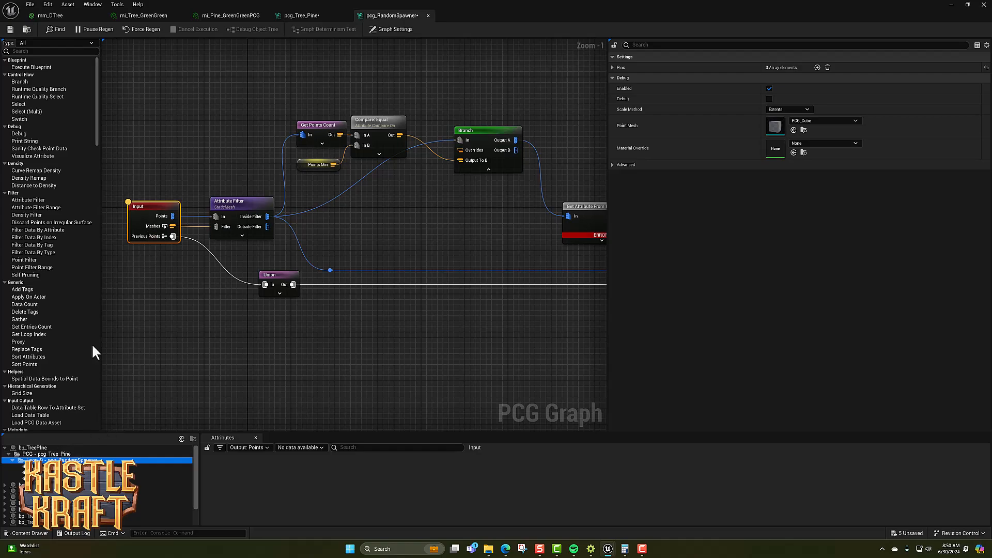
left_click(35, 473)
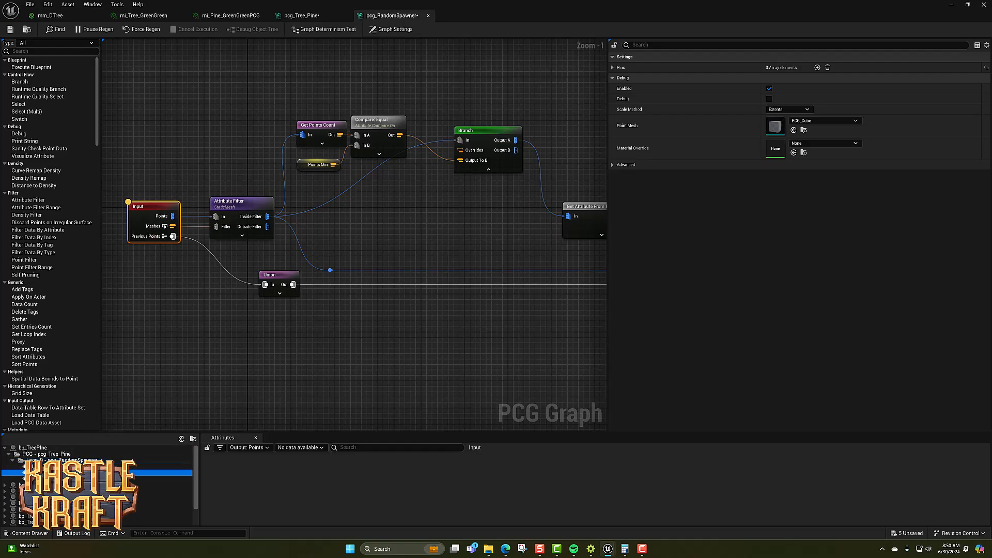
left_click(34, 454)
left_click(52, 461)
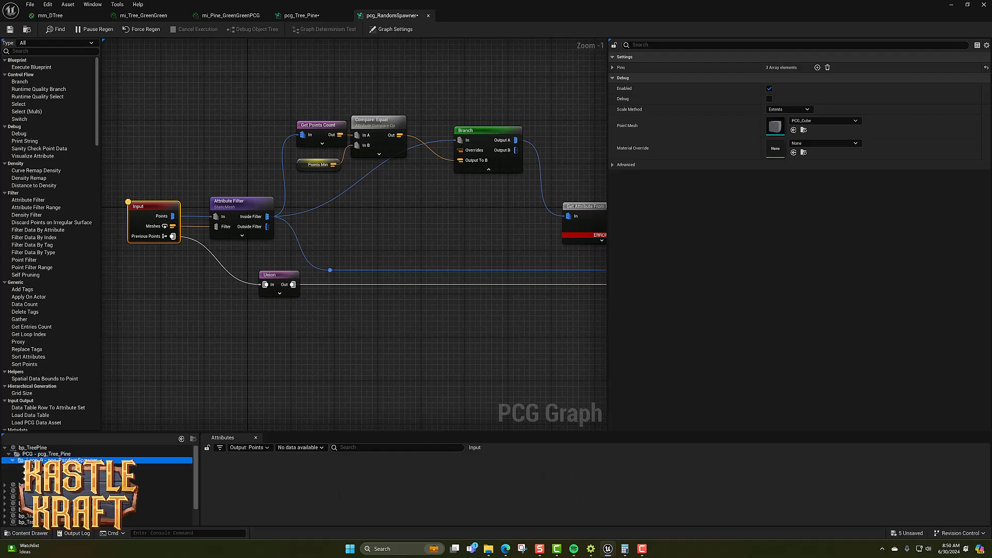
left_click(155, 467)
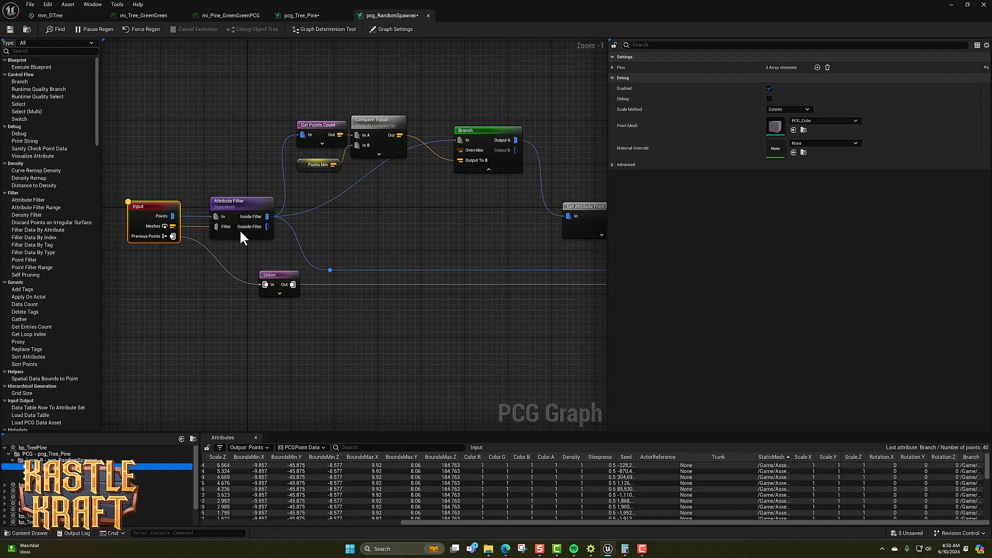
double_click(789, 459)
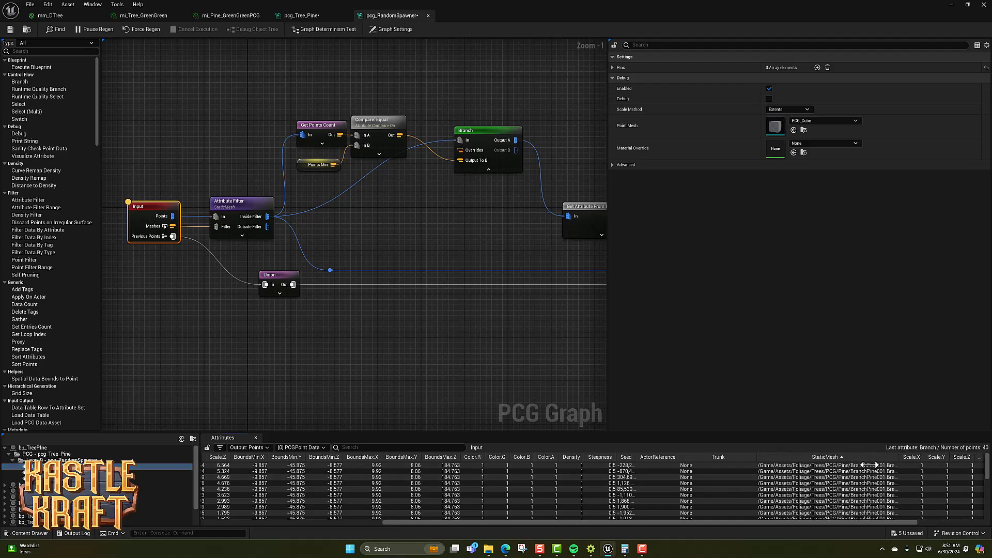
Expand the next pine tree actor in the debug list, select its loop entry, and display the Input node's Points output
left_click(137, 485)
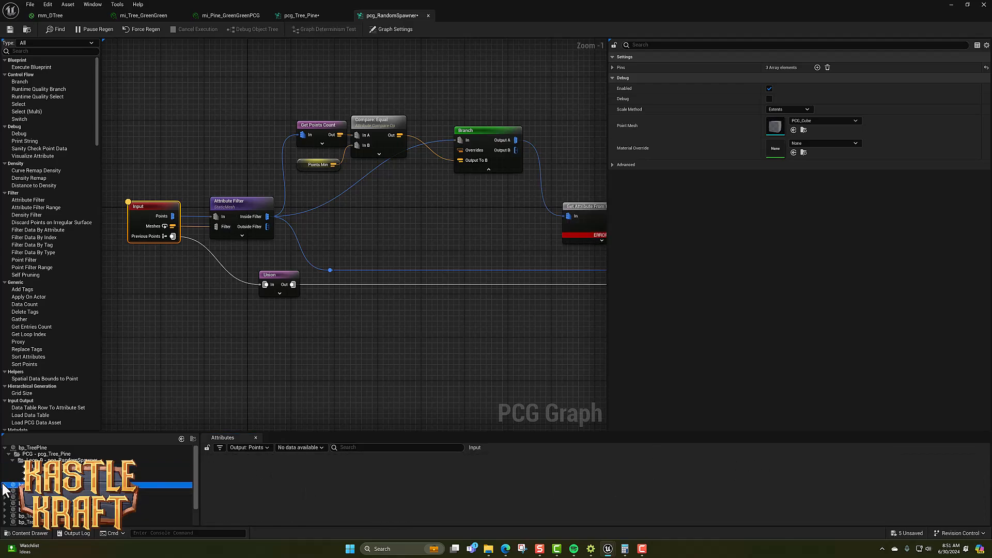
left_click(4, 485)
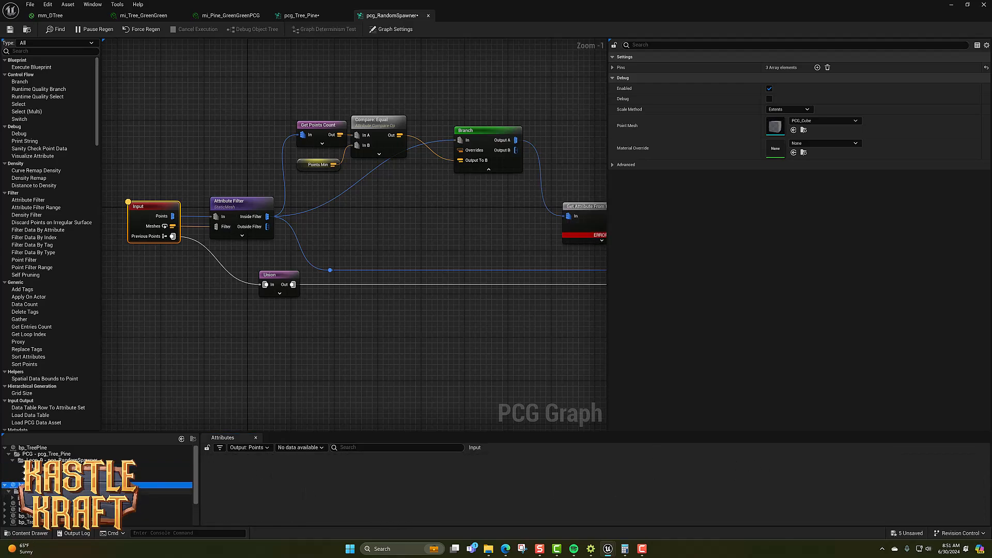
left_click(12, 498)
left_click(52, 498)
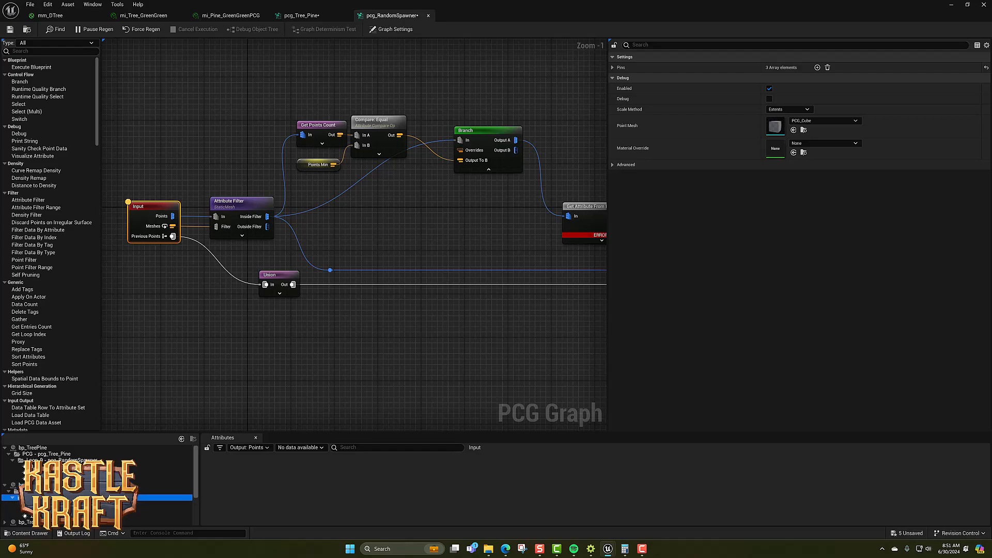
left_click(264, 447)
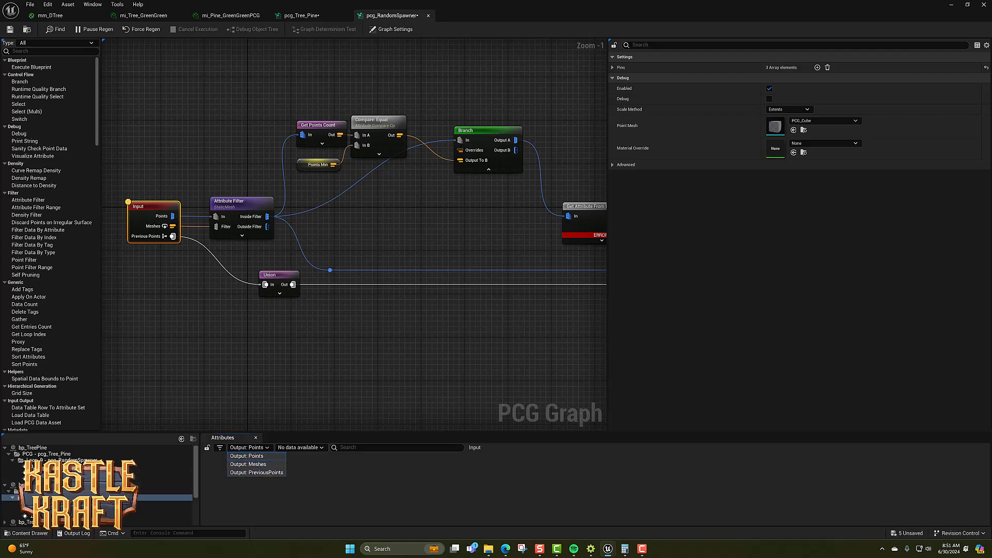
left_click(78, 504)
left_click(261, 447)
left_click(266, 457)
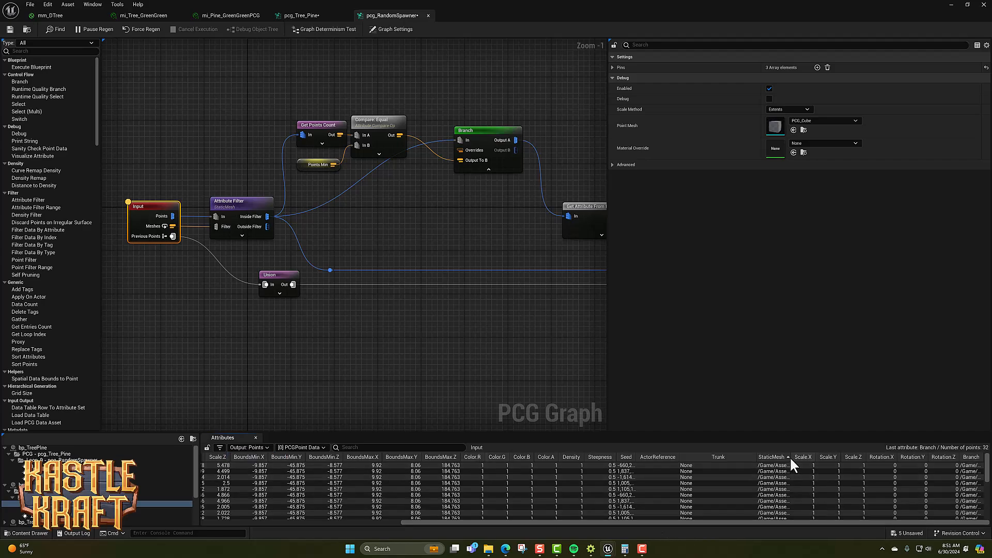
Review the StaticMesh paths of the selected loop entry's points, and inspect the Attribute Filter node's settings
left_click_drag(793, 457, 922, 458)
scroll(892, 486, "down", 5)
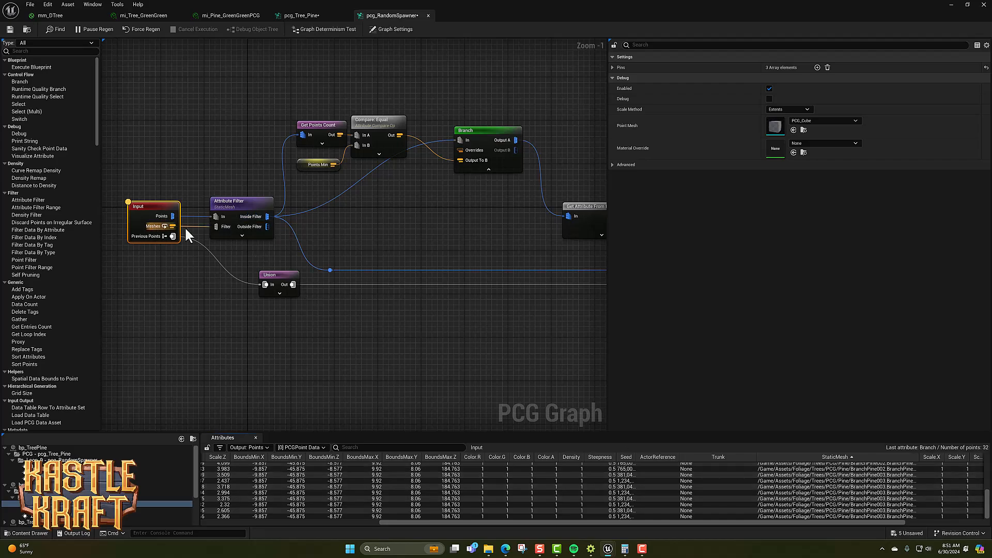
left_click(240, 205)
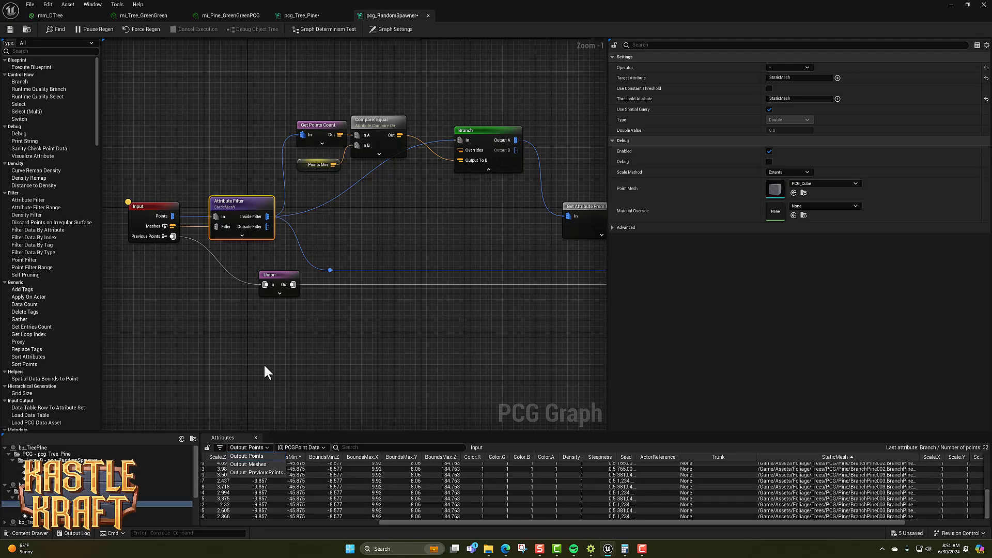
Turn on Inspect for the Attribute Filter node and show its InsideFilter points for the last loop entry under the second pine tree actor
right_click(260, 197)
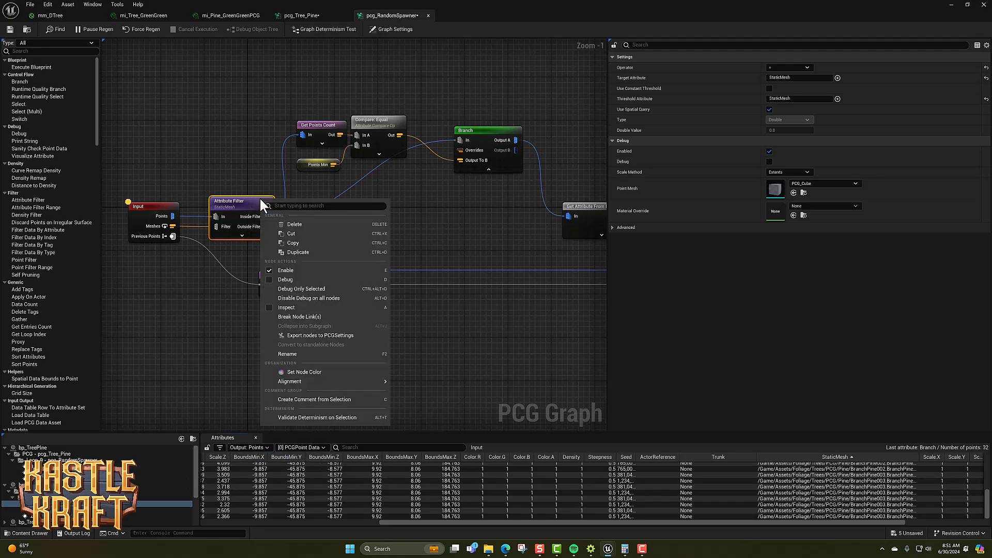
left_click(269, 308)
left_click(463, 391)
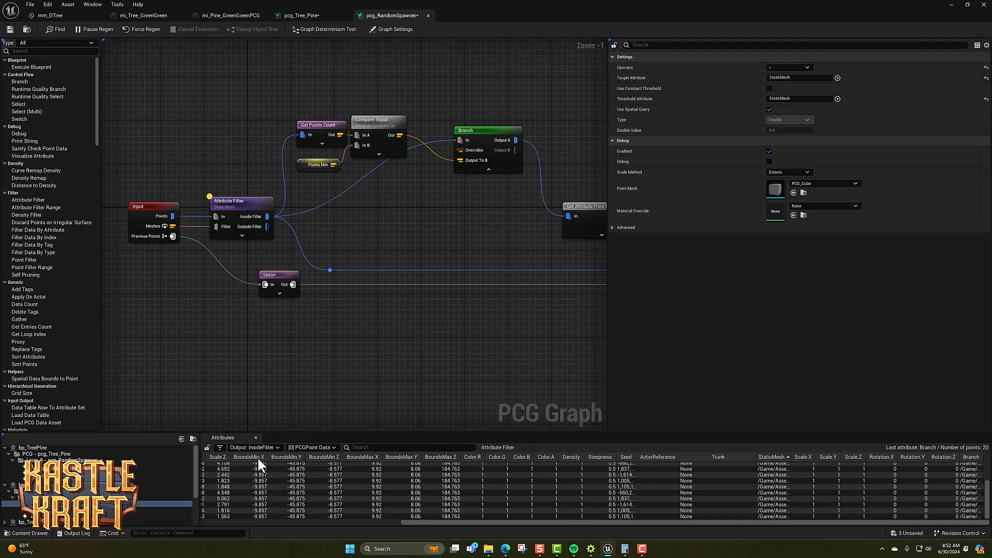
left_click(268, 447)
left_click(306, 402)
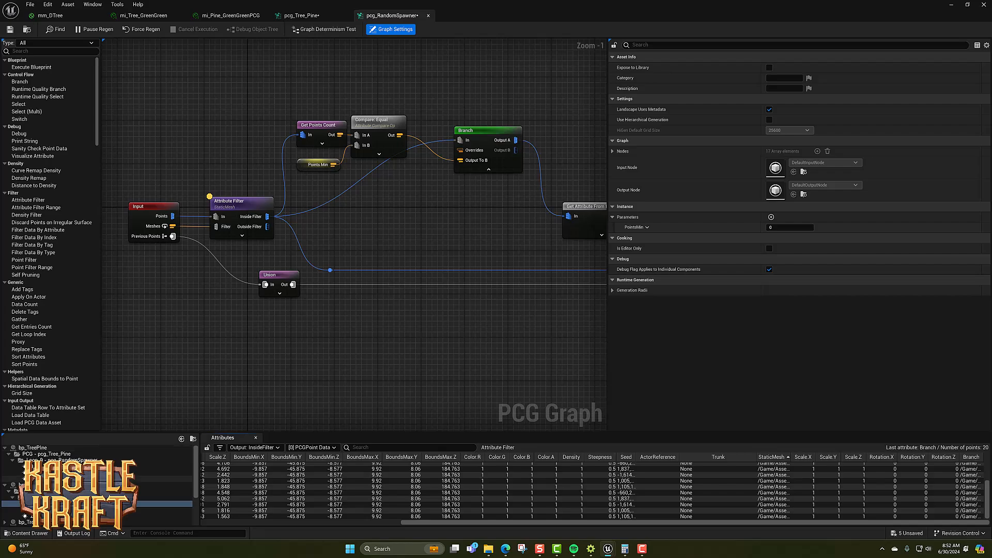
left_click(165, 510)
left_click(27, 516)
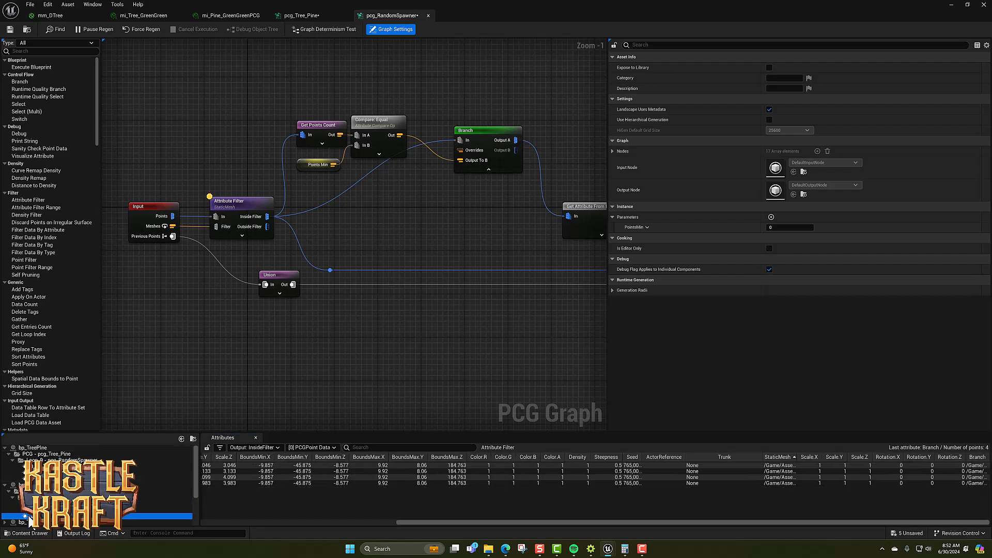
Compare the Attribute Filter's InsideFilter points across the loop entries of the first bp_TreePine actor
left_click(77, 467)
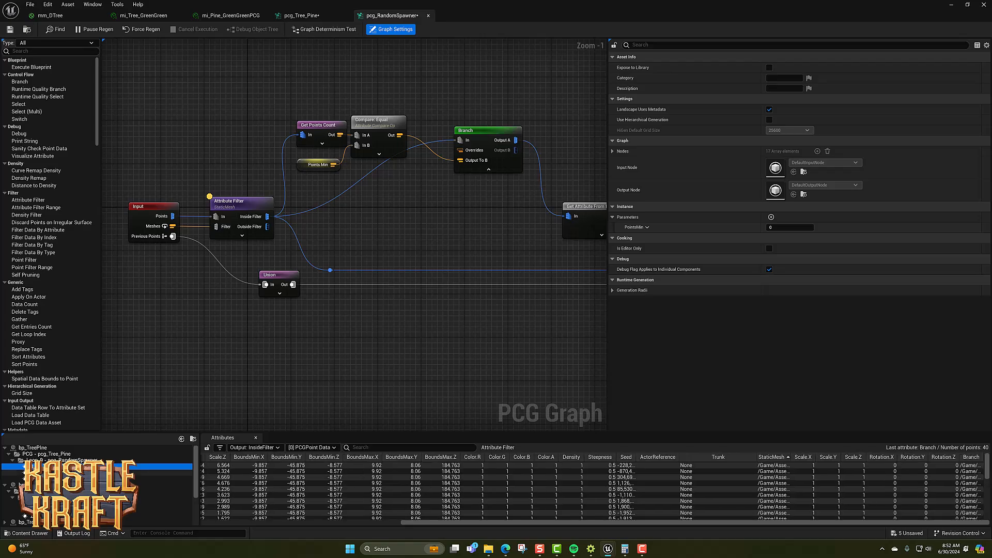
left_click(78, 473)
left_click(77, 479)
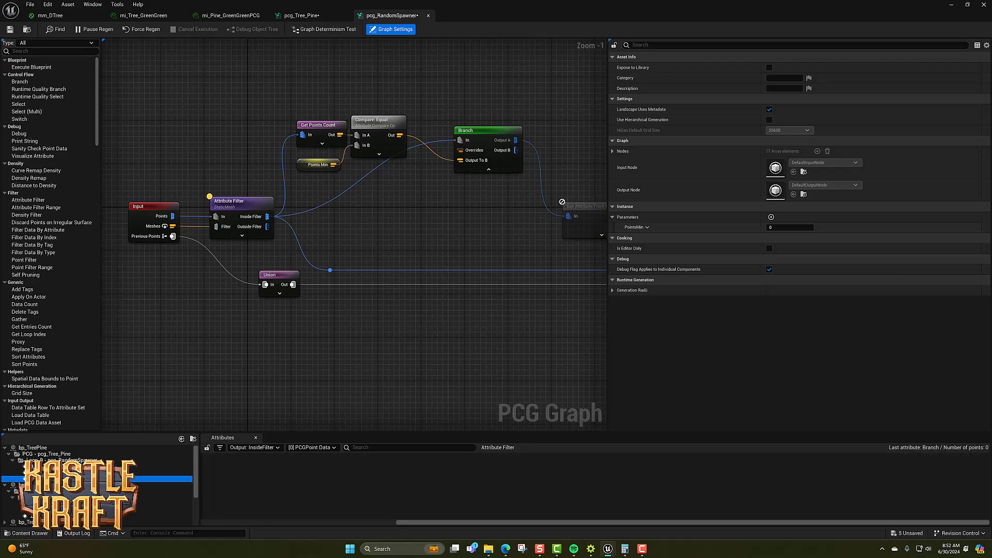
left_click(77, 472)
left_click(78, 479)
left_click(78, 473)
left_click(77, 480)
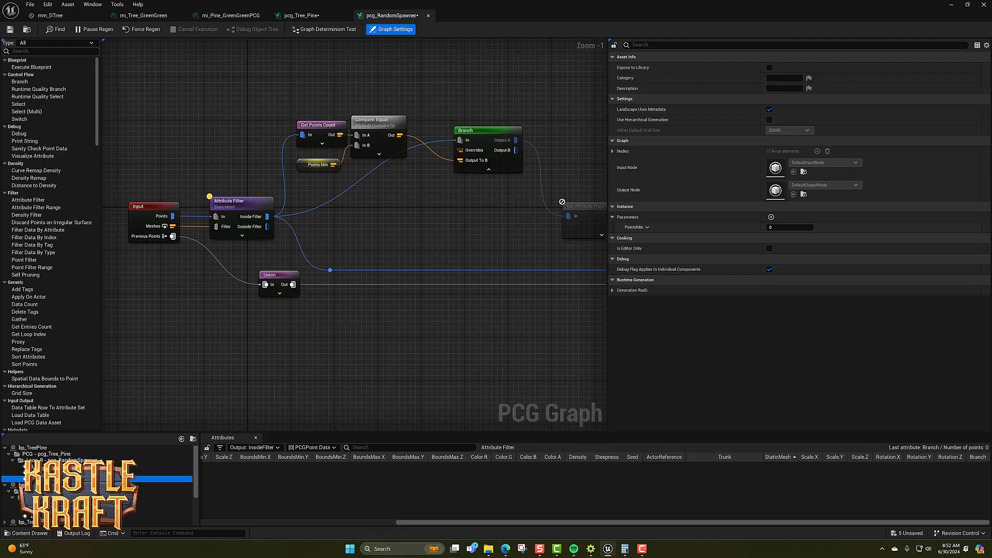
Check the InsideFilter output for the second pine tree's loop entries, and recheck the first tree's opening two entries
left_click(77, 504)
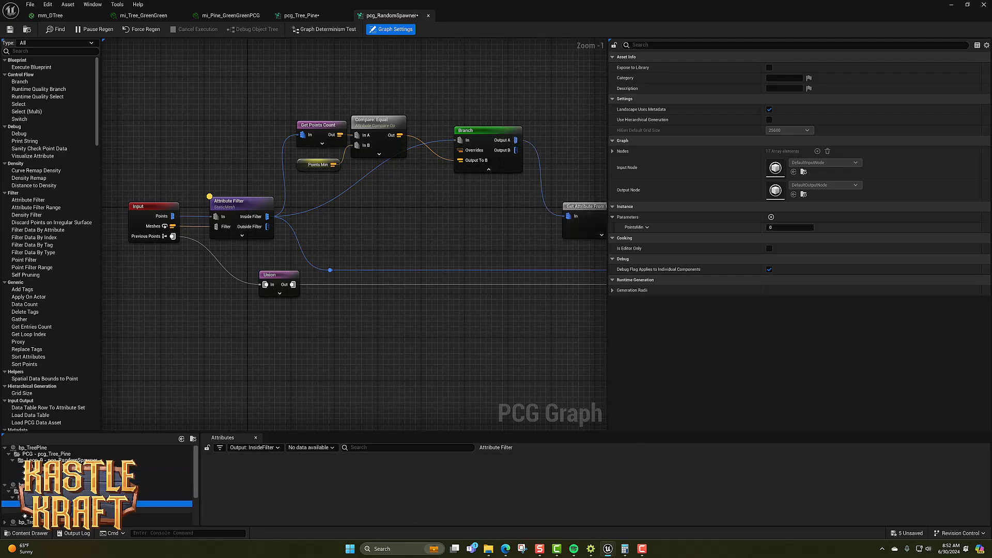
left_click(77, 510)
left_click(77, 504)
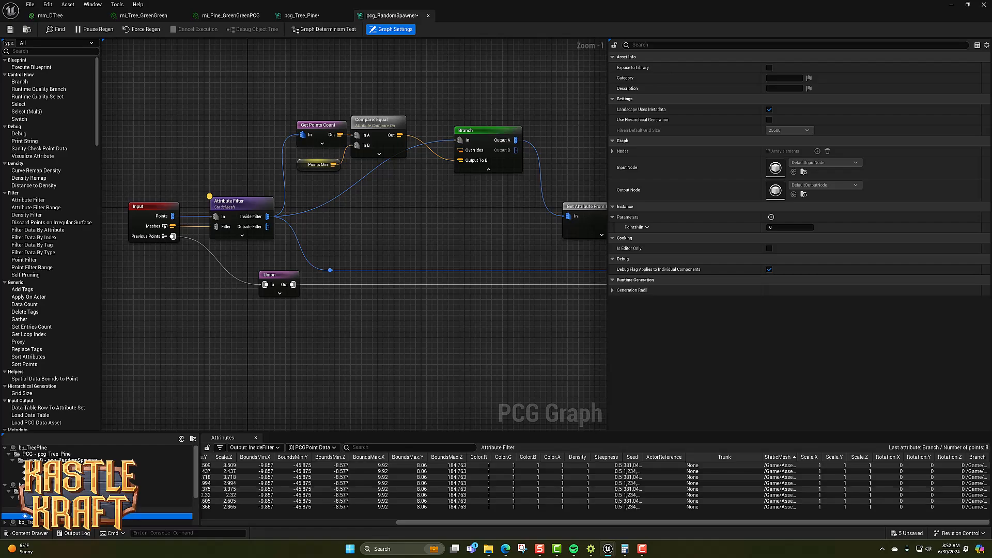
left_click(78, 466)
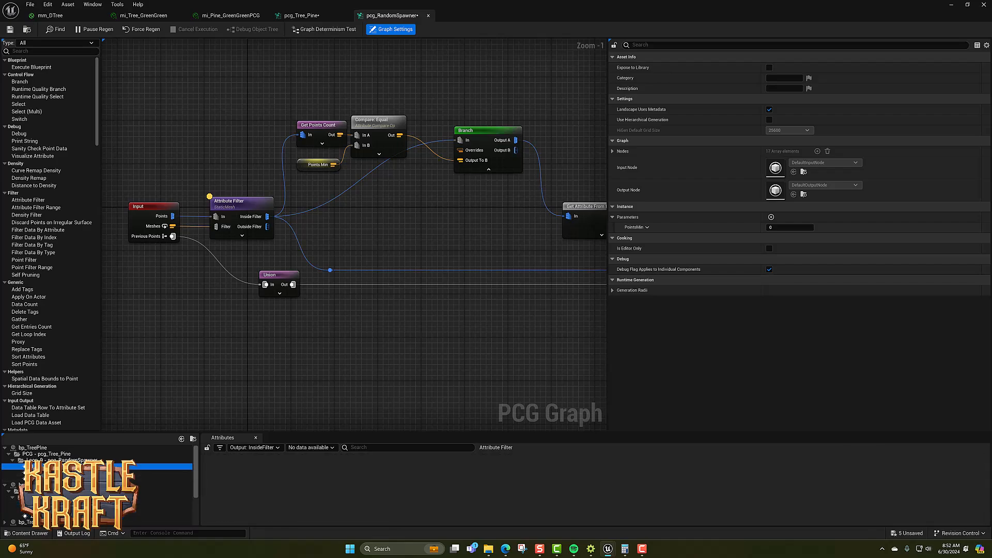
left_click(78, 472)
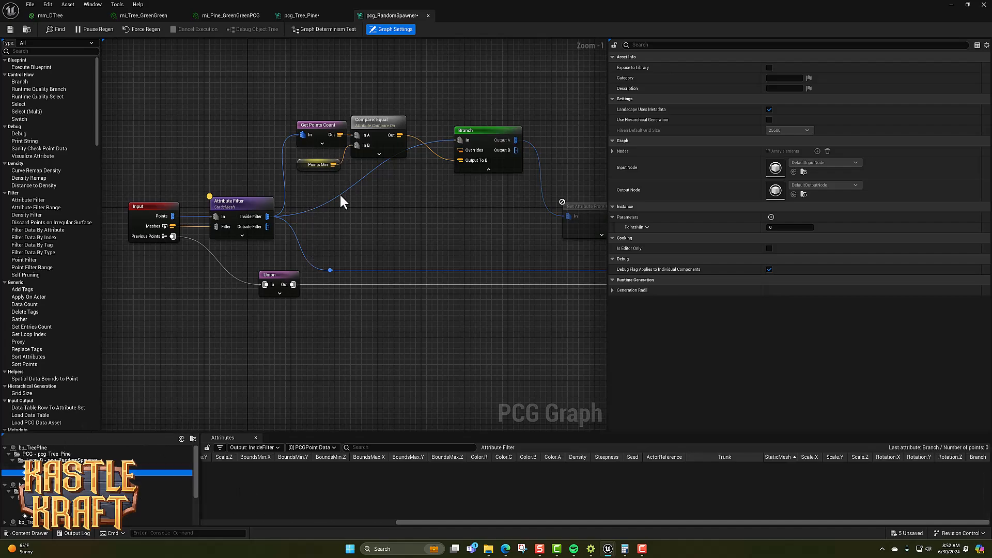
Review the Points Min value and the Compare: Equal settings that feed the Branch node
left_click(303, 164)
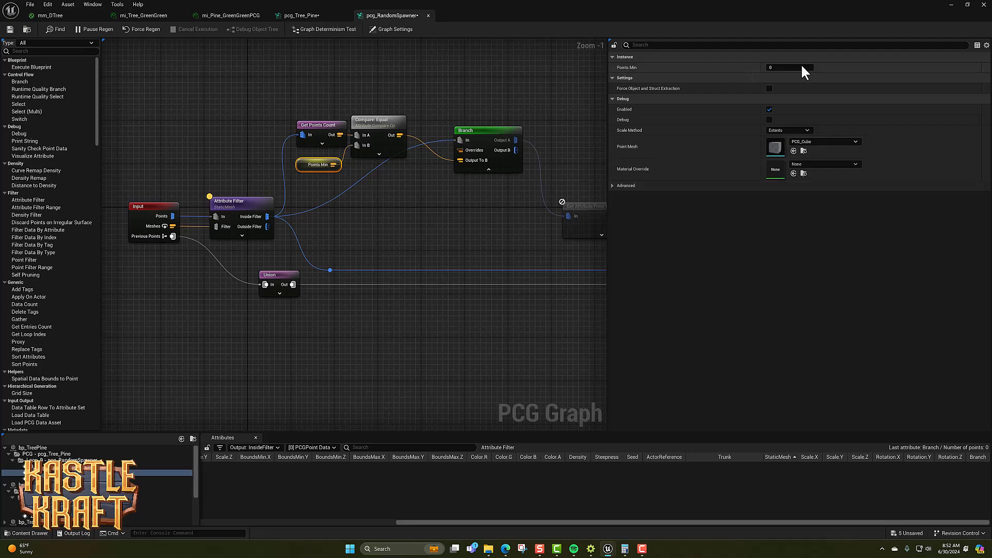
left_click(370, 120)
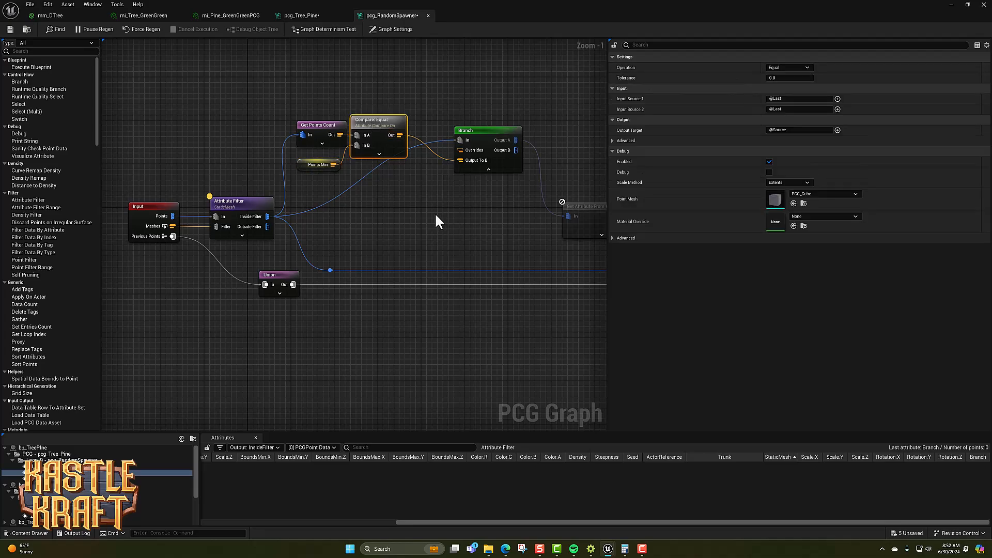
right_click_drag(479, 229, 399, 217)
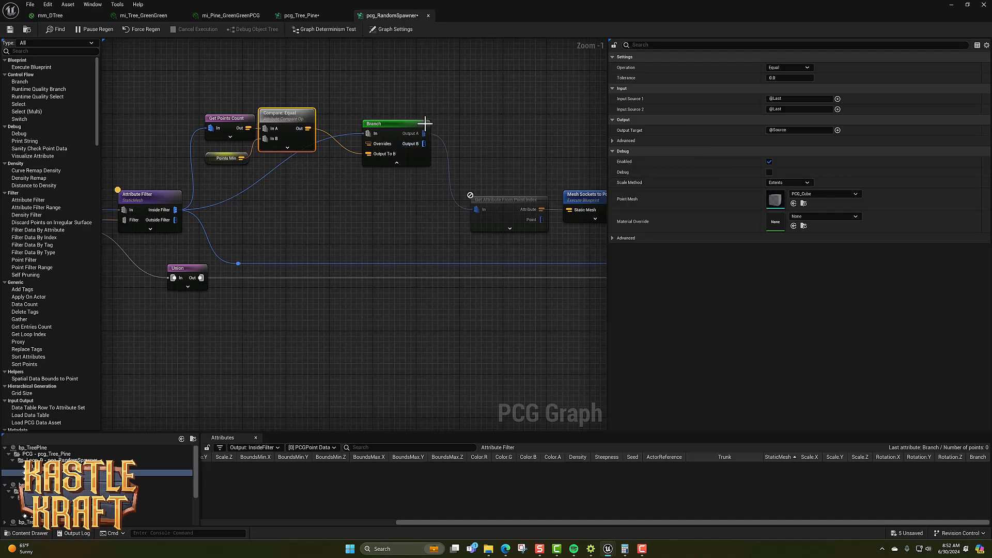
right_click_drag(473, 242, 367, 238)
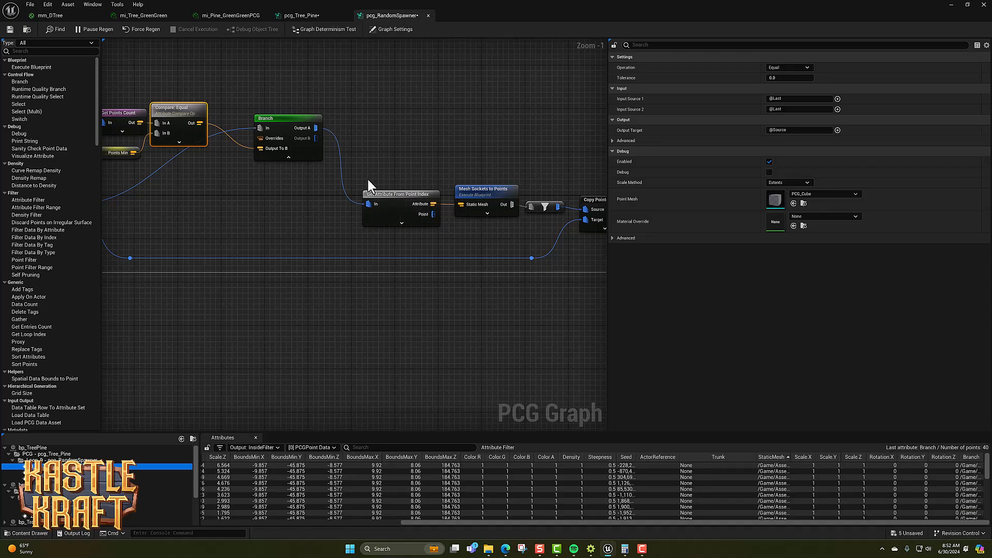
Review the settings of the Get Attribute From Point Index and Mesh Sockets to Points nodes, undoing the accidental node move
left_click_drag(399, 194, 412, 209)
key("ctrl+z")
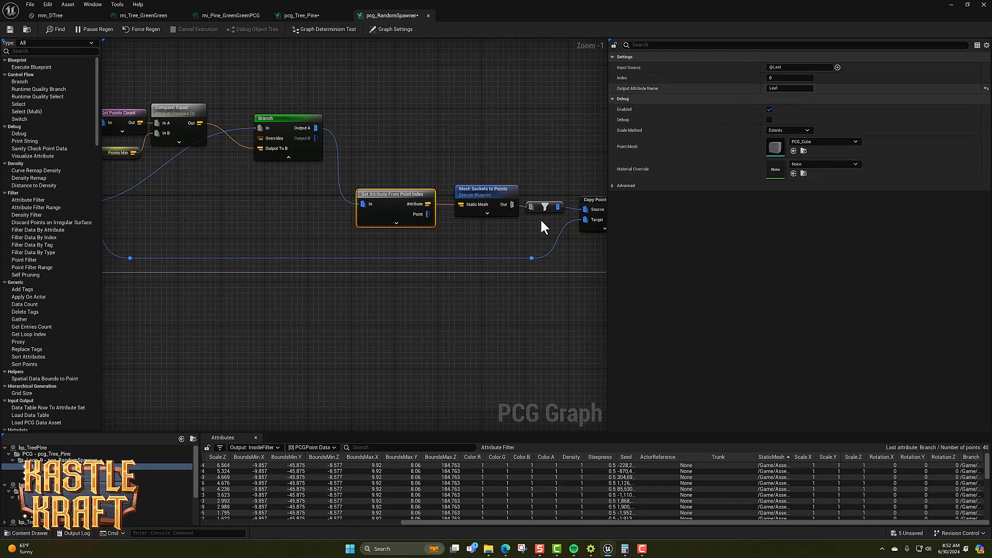
left_click(493, 207)
right_click_drag(529, 319, 367, 319)
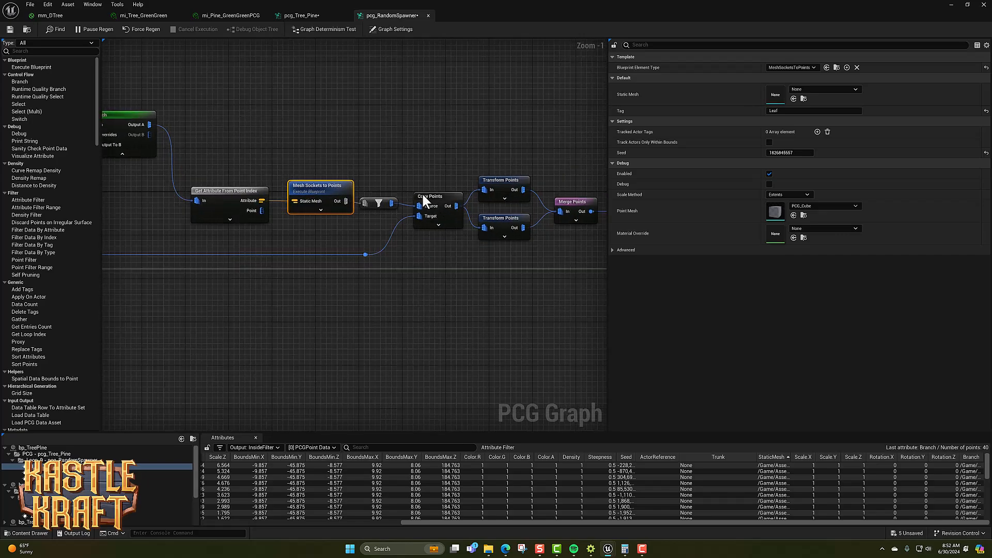
right_click_drag(449, 305, 411, 300)
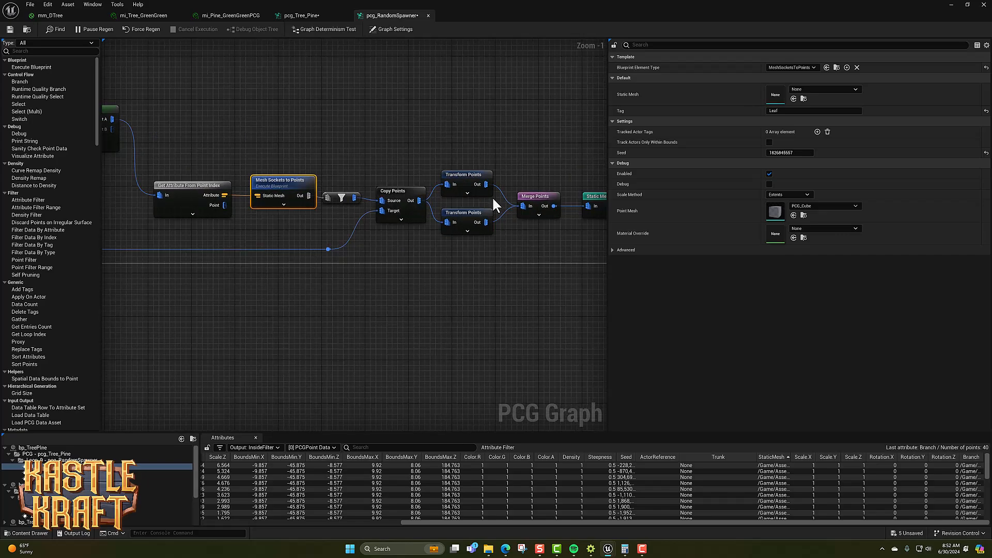
Compare the rotation and scale settings of the two Transform Points nodes after Copy Points
left_click(467, 179)
left_click(468, 225)
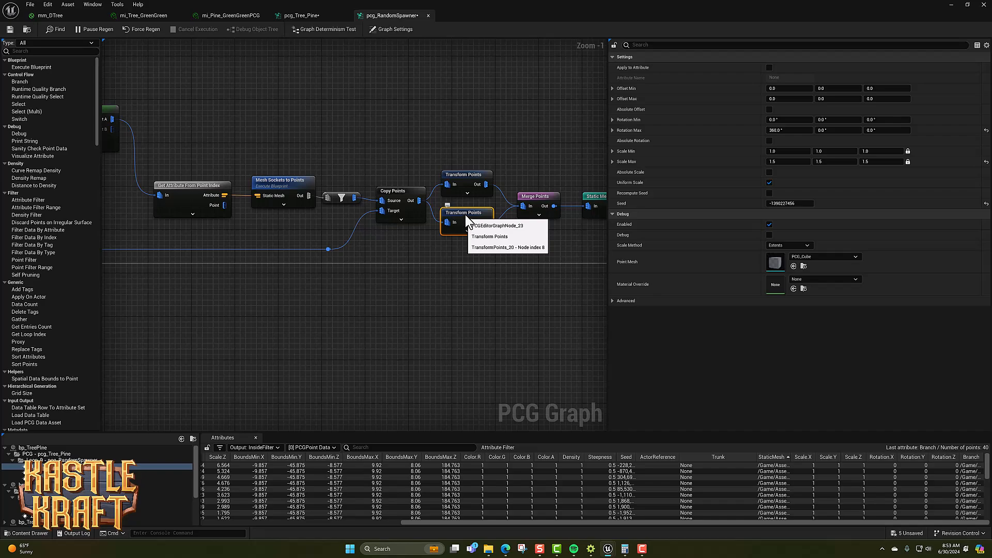
left_click(463, 178)
left_click(468, 212)
Examine the Static Mesh Spawner's single mesh entry and its descriptor, collapse them, and follow the graph to the Output node
right_click_drag(450, 222, 301, 209)
left_click(455, 193)
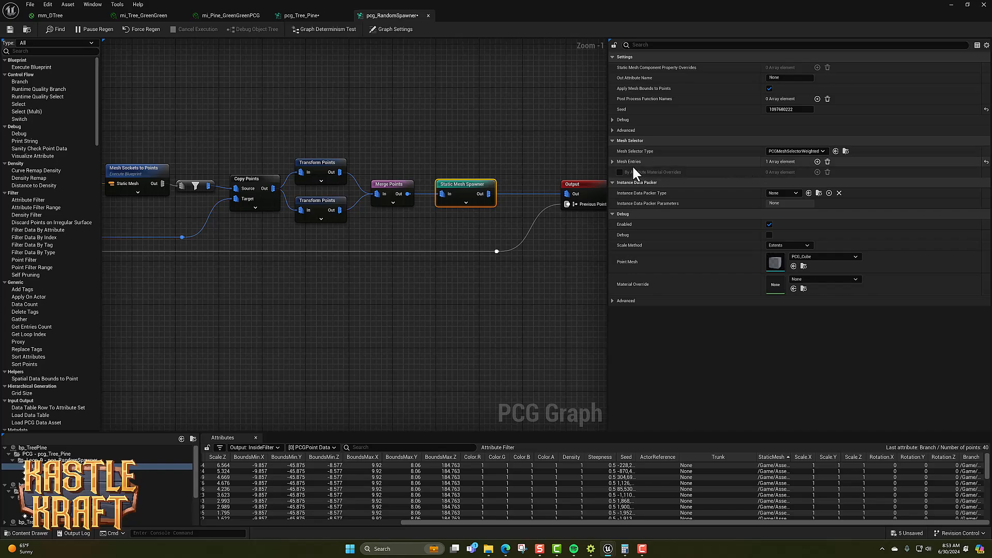
left_click(613, 162)
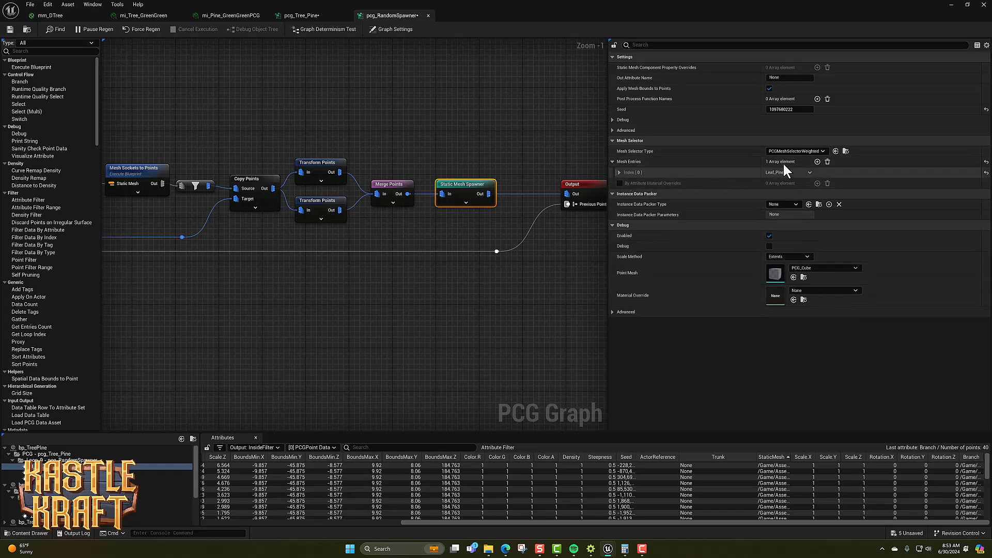
left_click(619, 172)
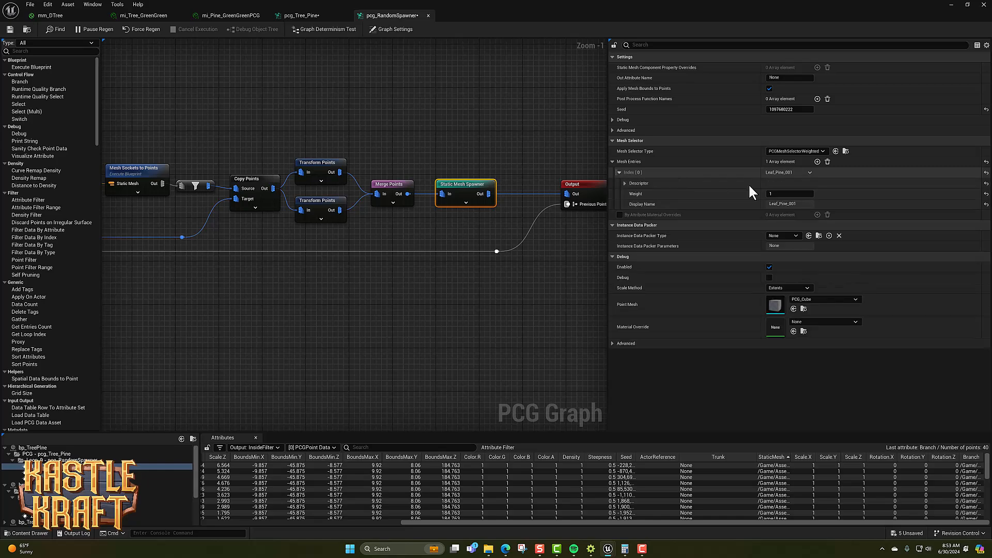
left_click(624, 183)
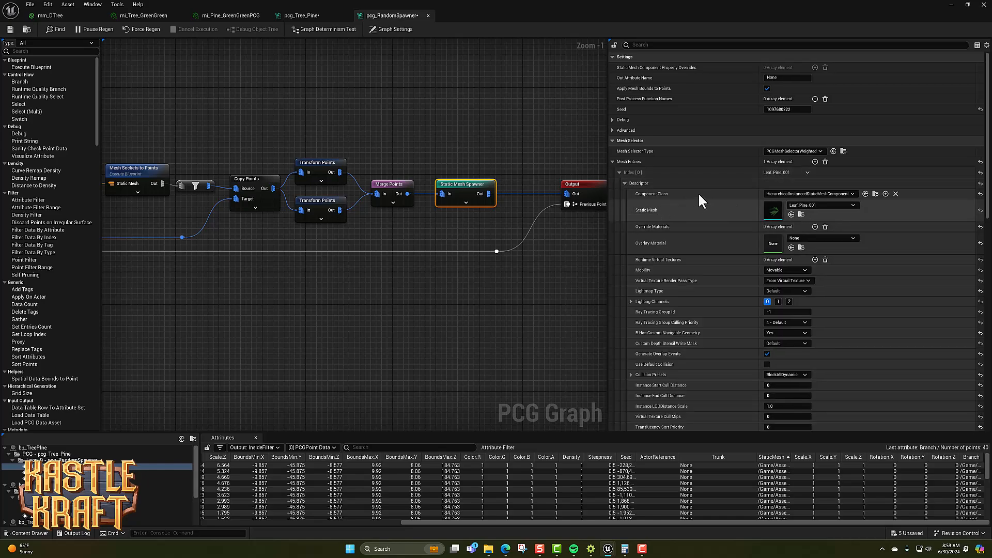
left_click(619, 172)
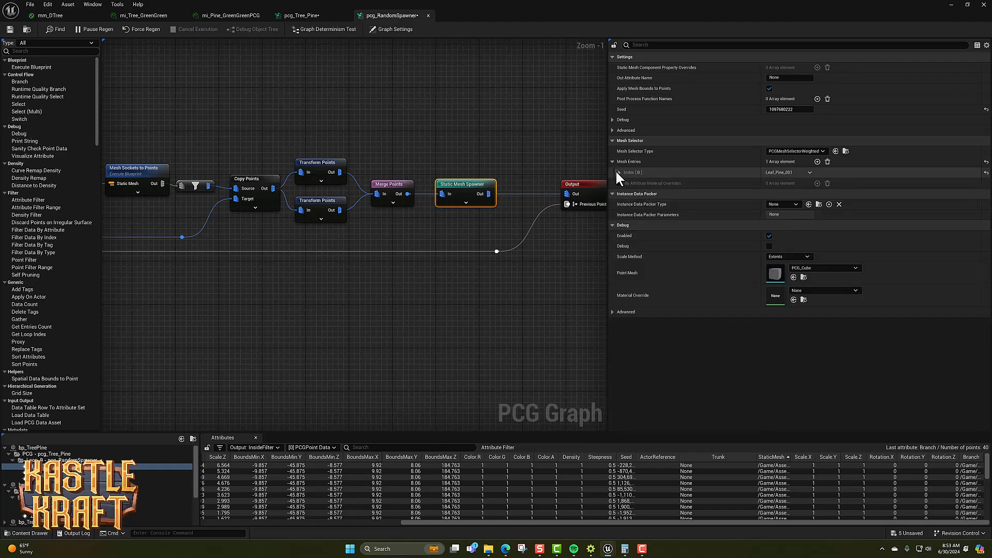
left_click(613, 161)
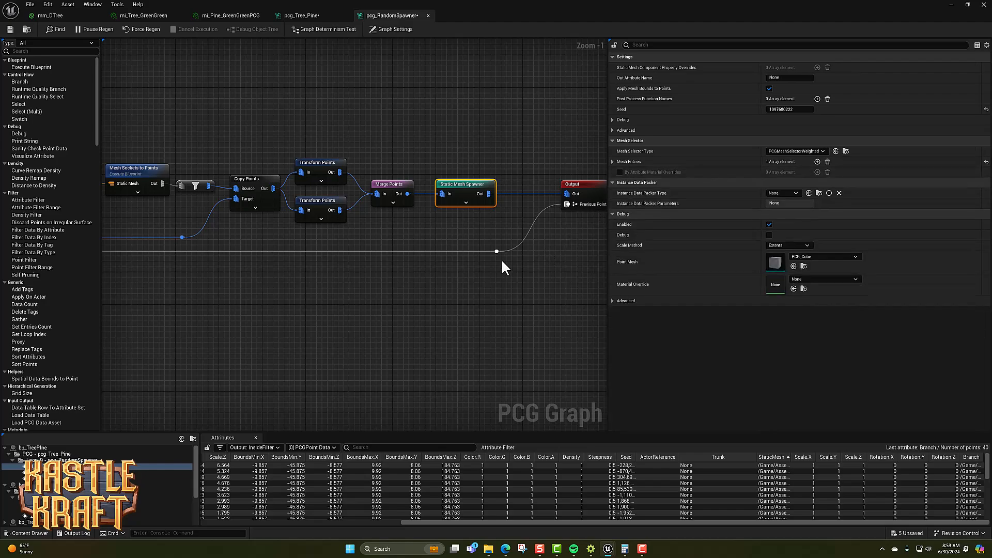
right_click_drag(495, 292, 444, 311)
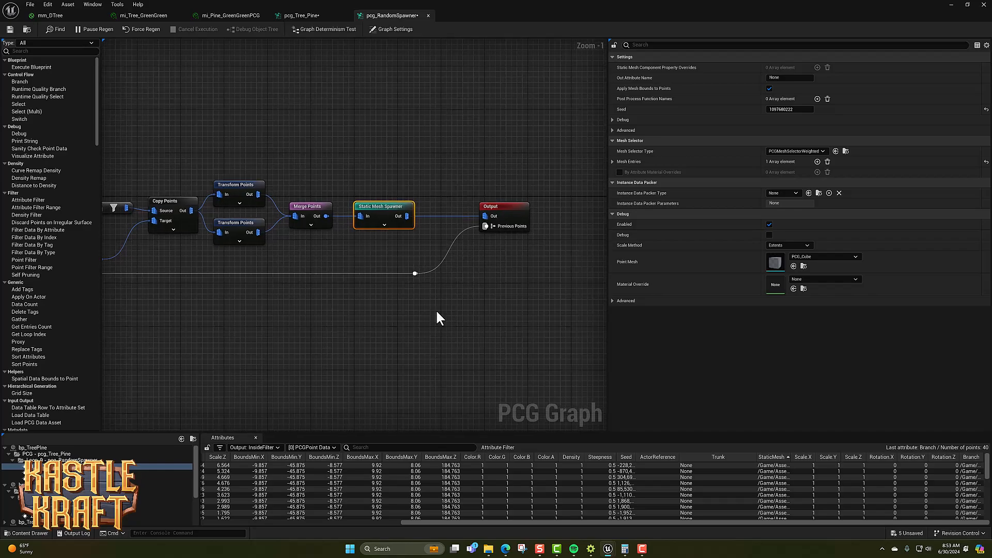
right_click_drag(183, 259, 275, 252)
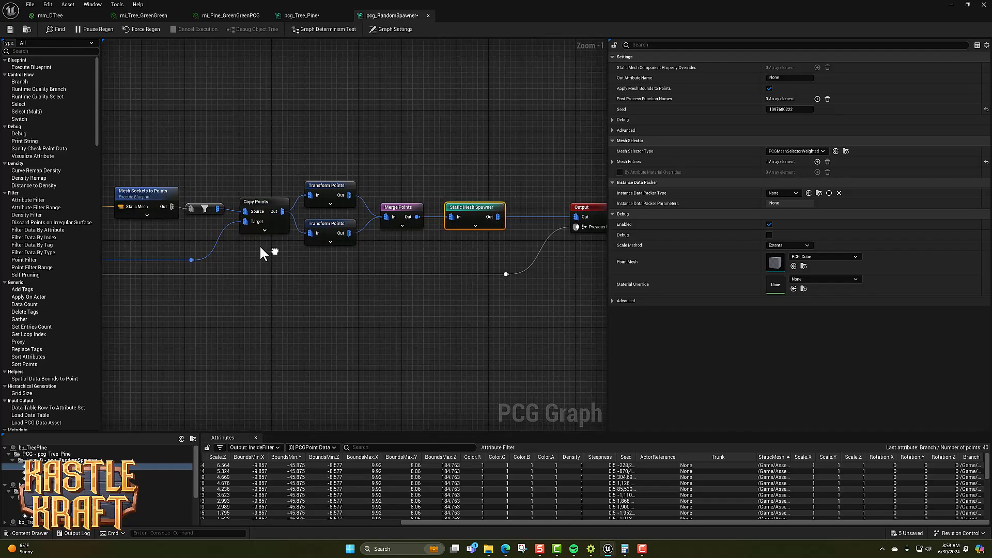
Minimize the PCG graph window, return to the demo level, and move bp_TreePine12 in stages along Y to about -2207
left_click(951, 4)
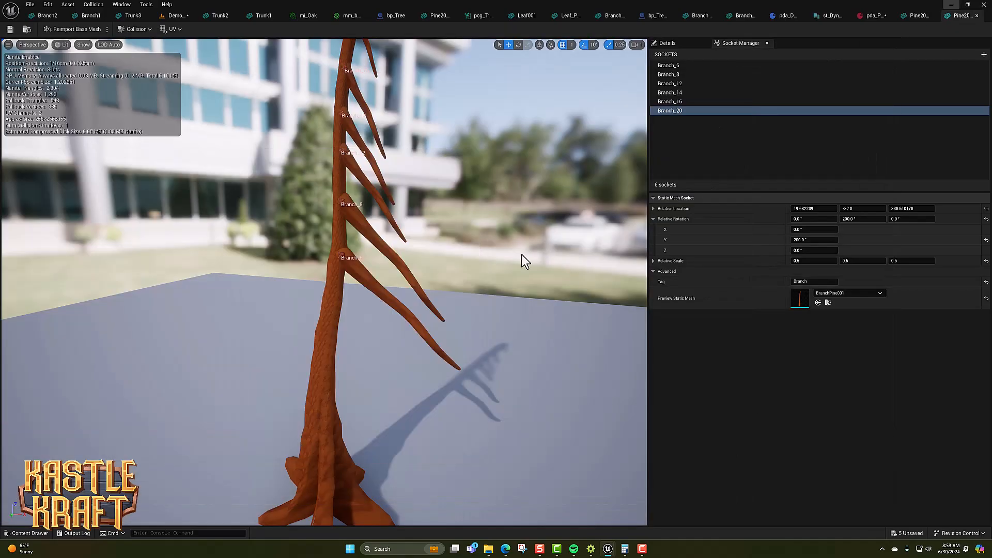
left_click(166, 14)
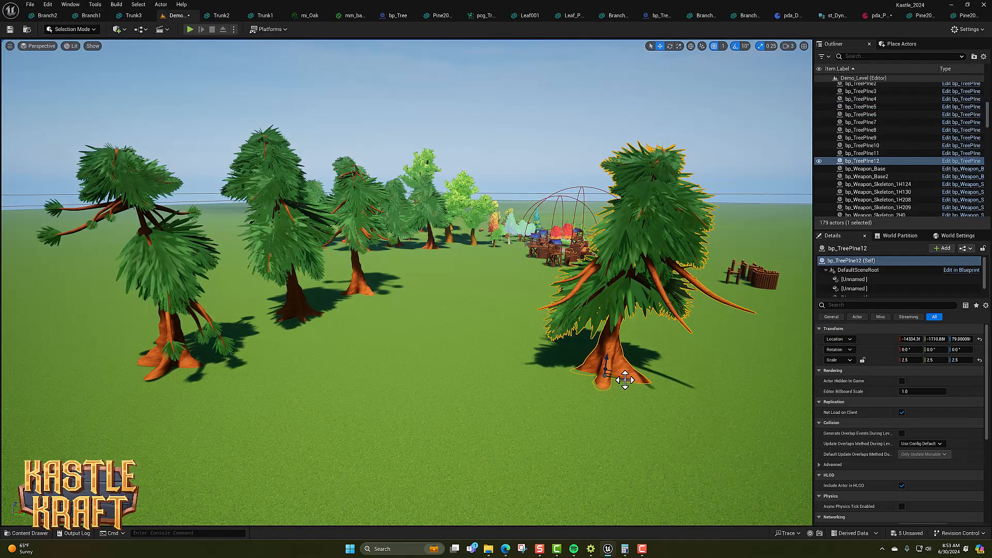
left_click_drag(628, 377, 590, 374)
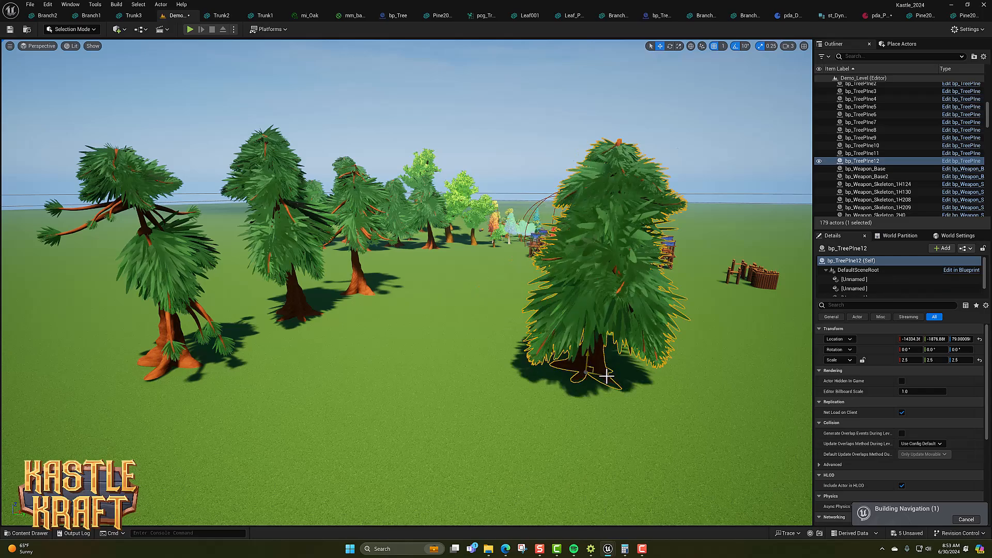
left_click_drag(592, 373, 586, 372)
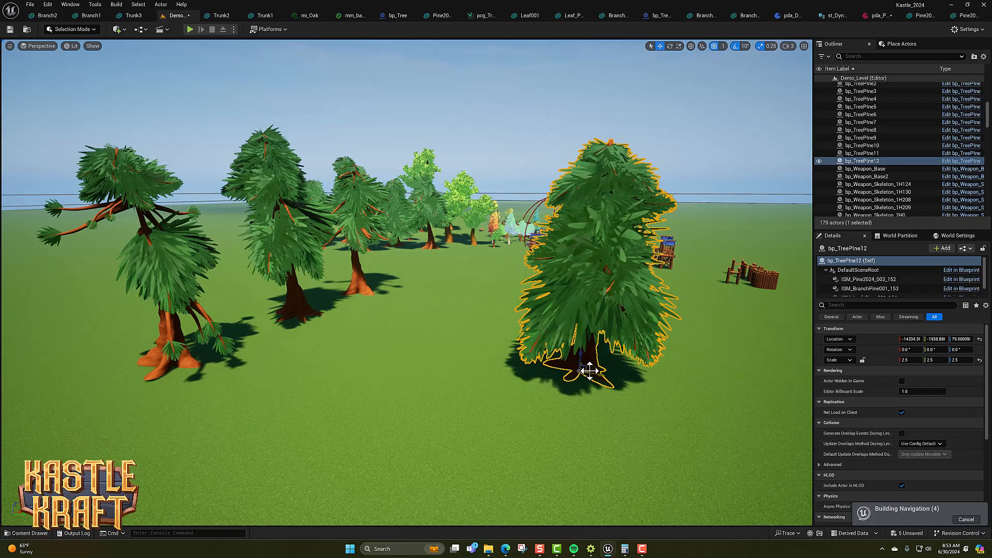
left_click_drag(597, 377, 571, 368)
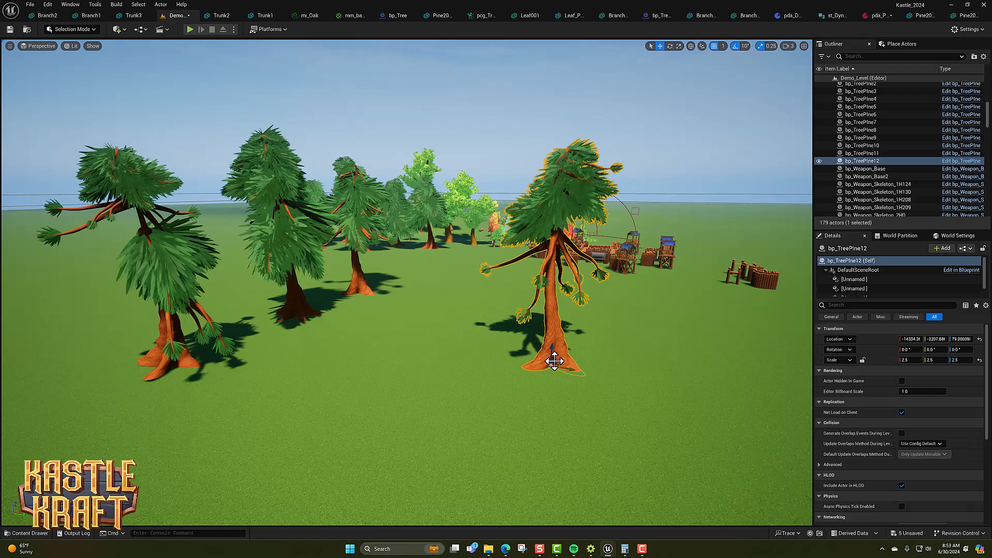
Reselect bp_TreePine12 and move it along X to about -13096, farther back in the scene
left_click(617, 370)
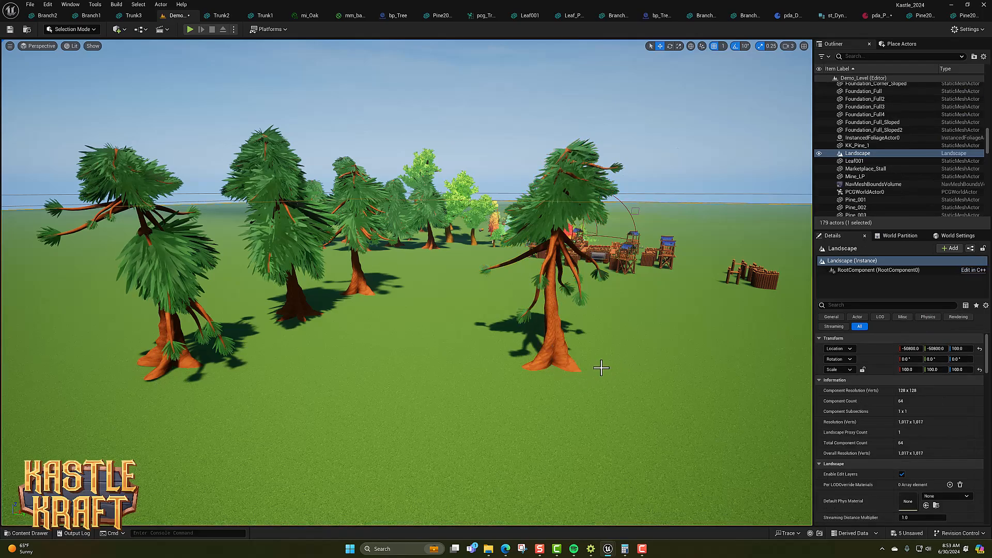
left_click(557, 358)
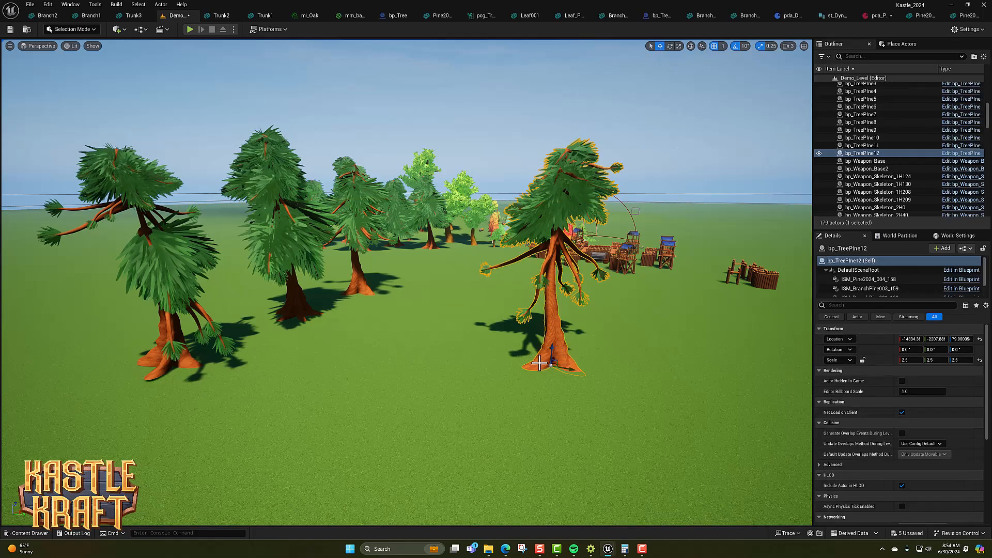
left_click_drag(554, 361, 581, 333)
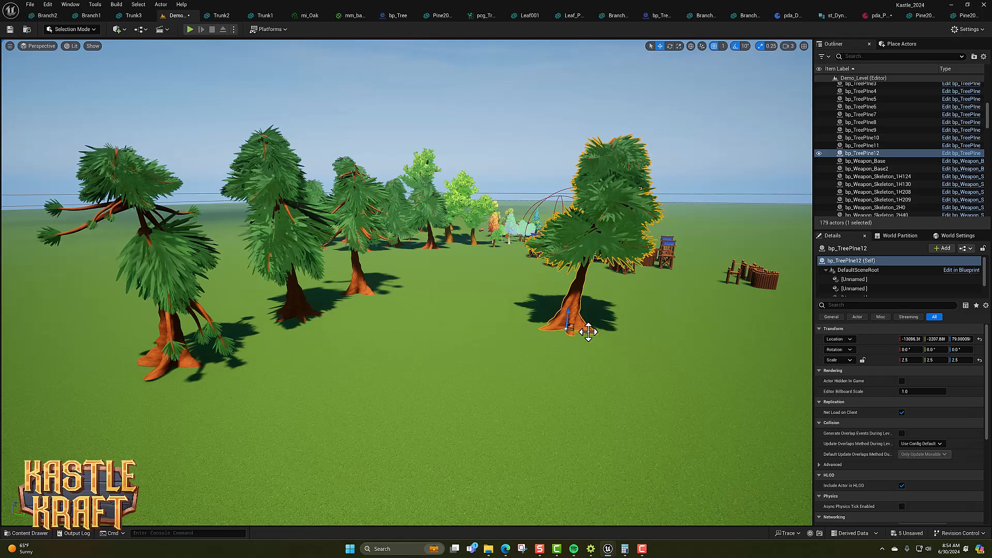
Select the leafy tree bp_Tree2 and shift it along Y and Z, bringing it back to ground level at Z 149
left_click(472, 234)
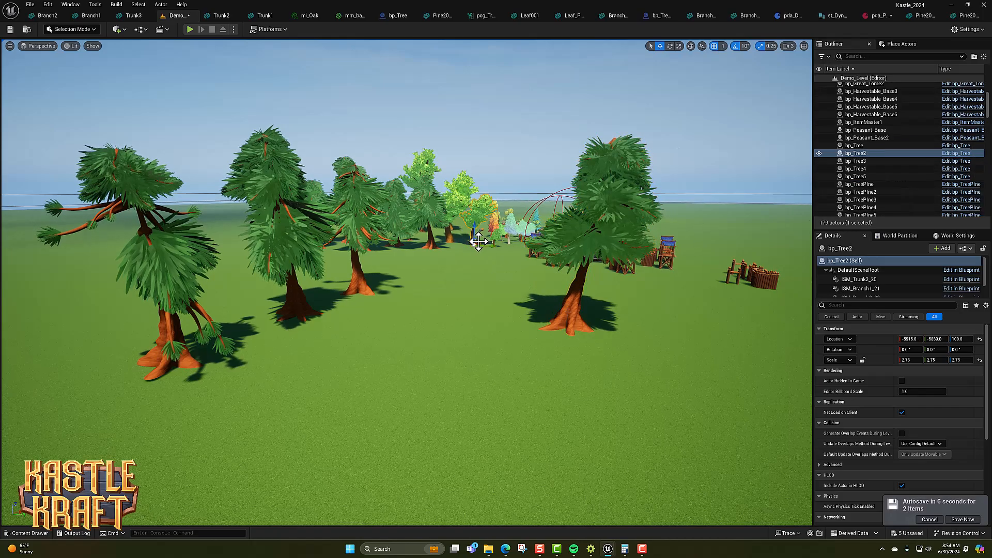
left_click_drag(479, 243, 431, 324)
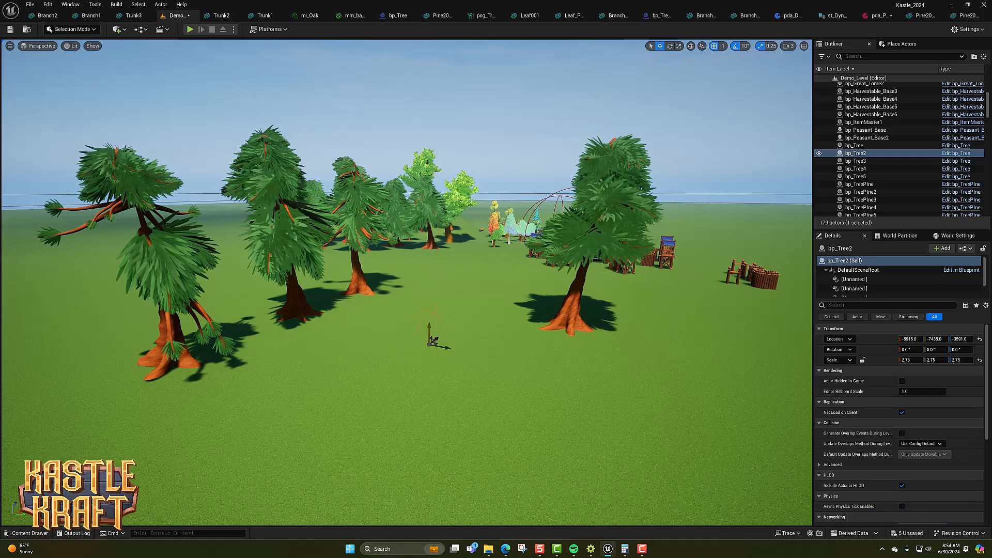
left_click_drag(429, 303, 432, 194)
left_click_drag(452, 242, 467, 248)
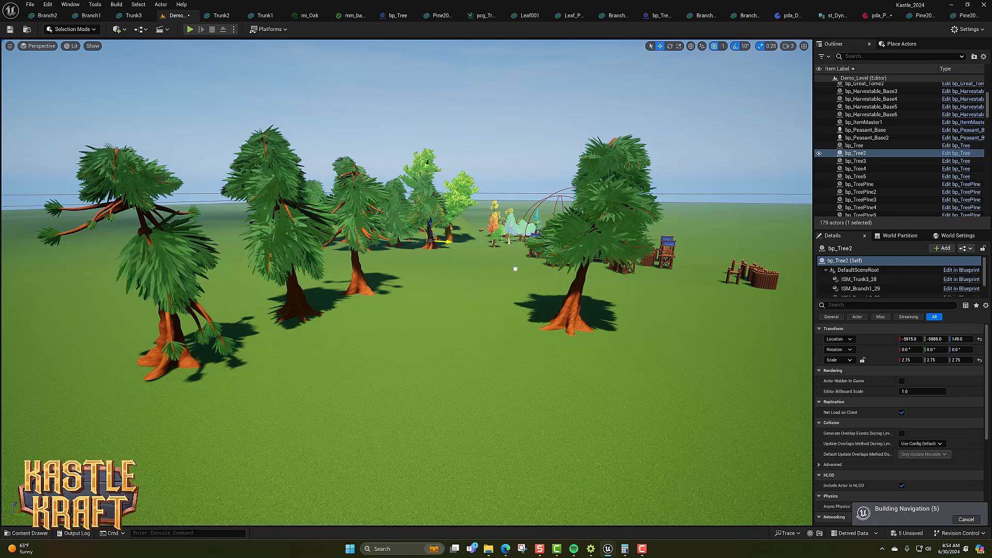
Move bp_Tree2 toward the camera to X -12212 and across to Y -3847, between the pine trees
left_click_drag(454, 243, 389, 331)
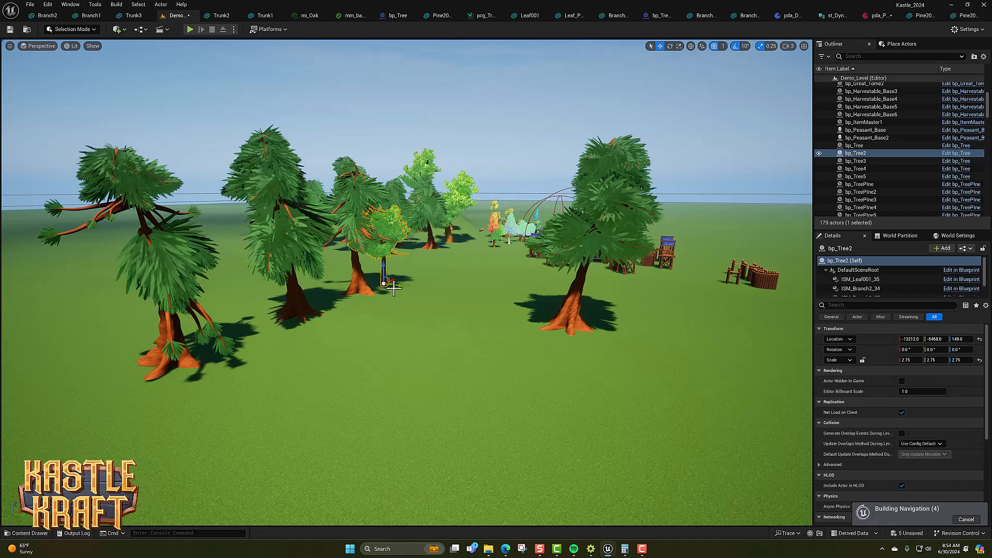
left_click_drag(395, 286, 483, 328)
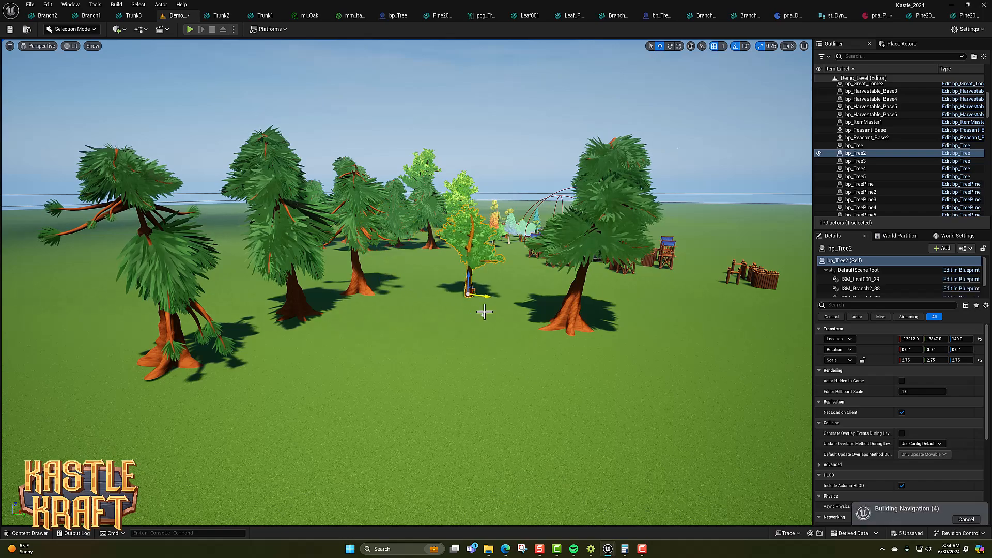
Bring bp_Tree2 closer to the foreground along X to -15153 and shift it along Y to -3291
left_click(470, 288)
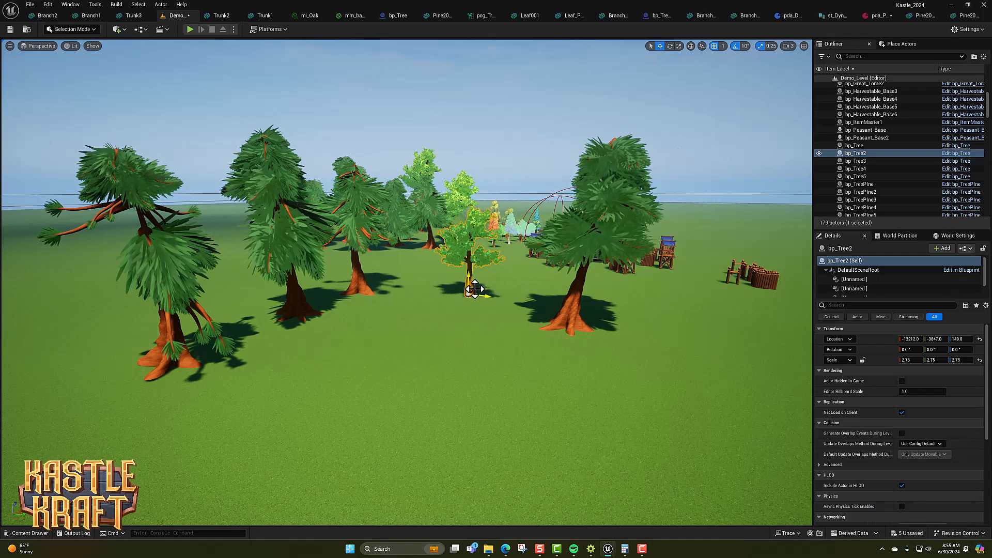
right_click_drag(471, 290, 442, 290)
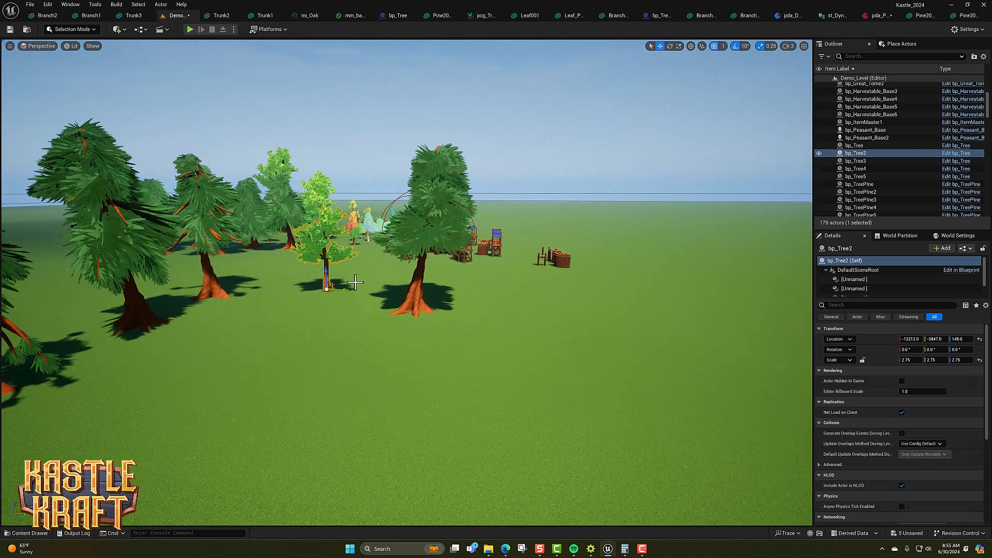
left_click_drag(333, 285, 247, 347)
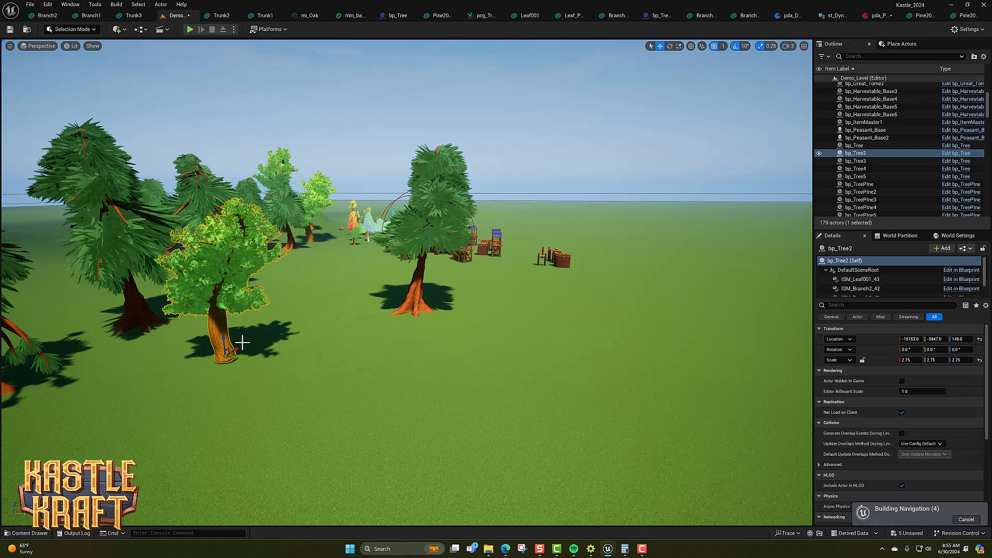
left_click_drag(242, 359, 295, 359)
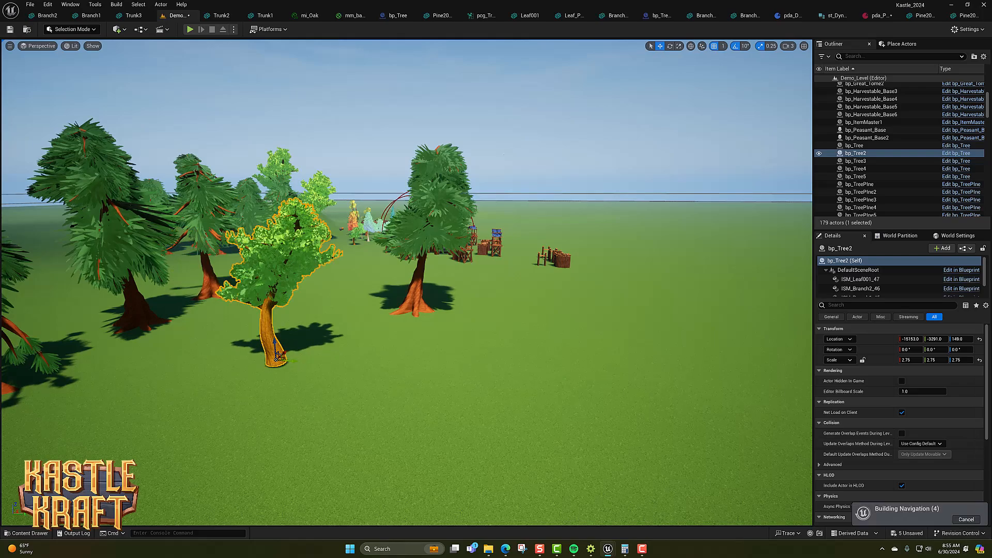